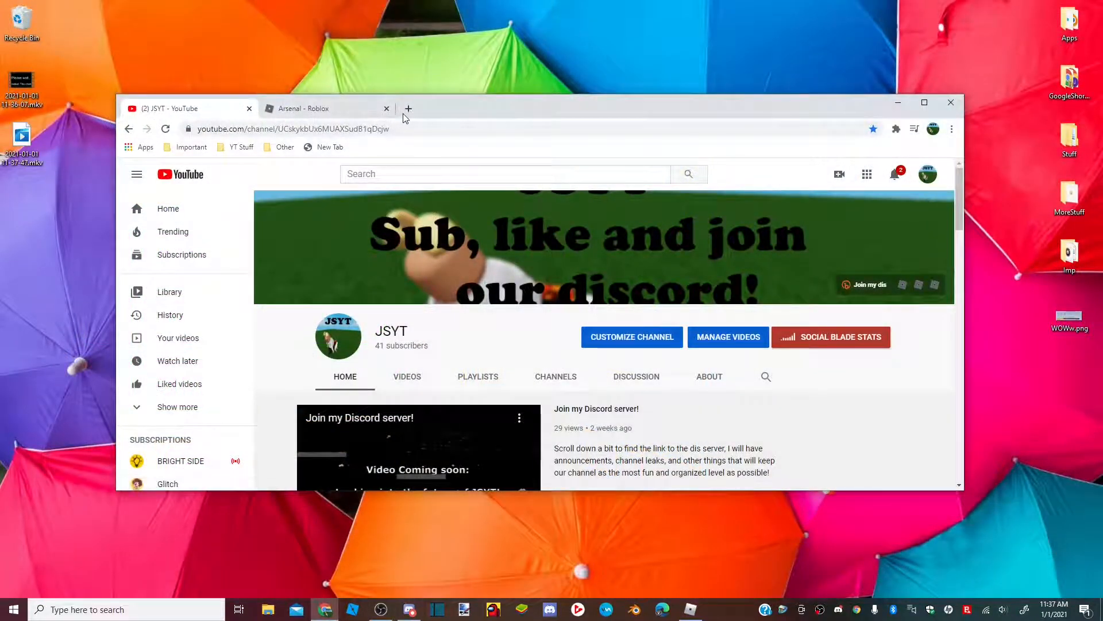
- Open the obsproject.com website in a new browser tab
click(408, 108)
text(obsproje)
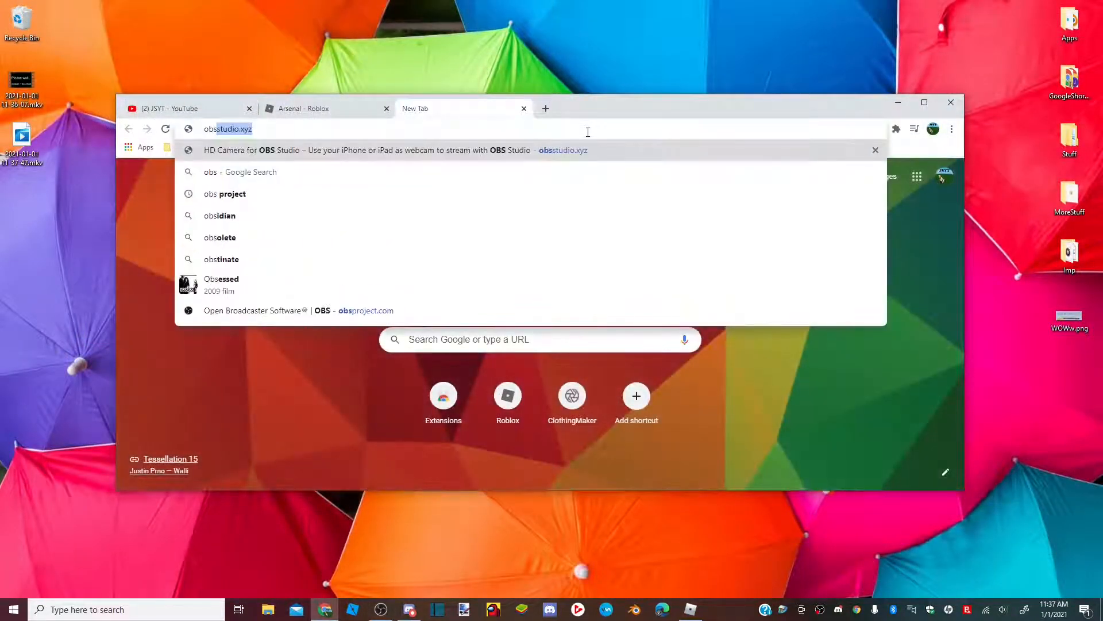
text(ct.com)
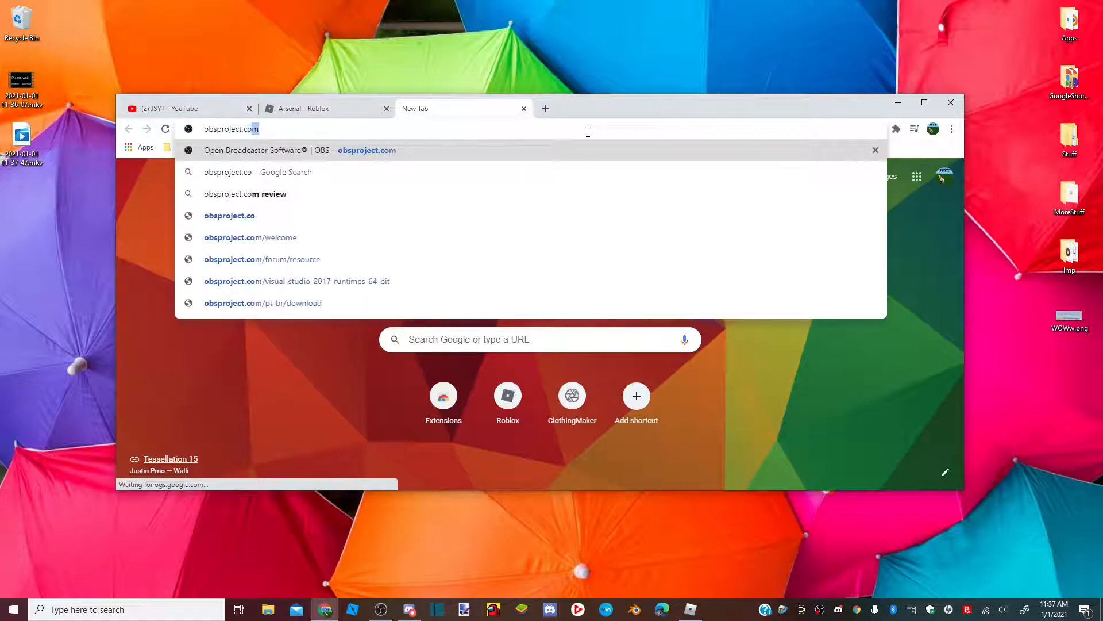
key(Return)
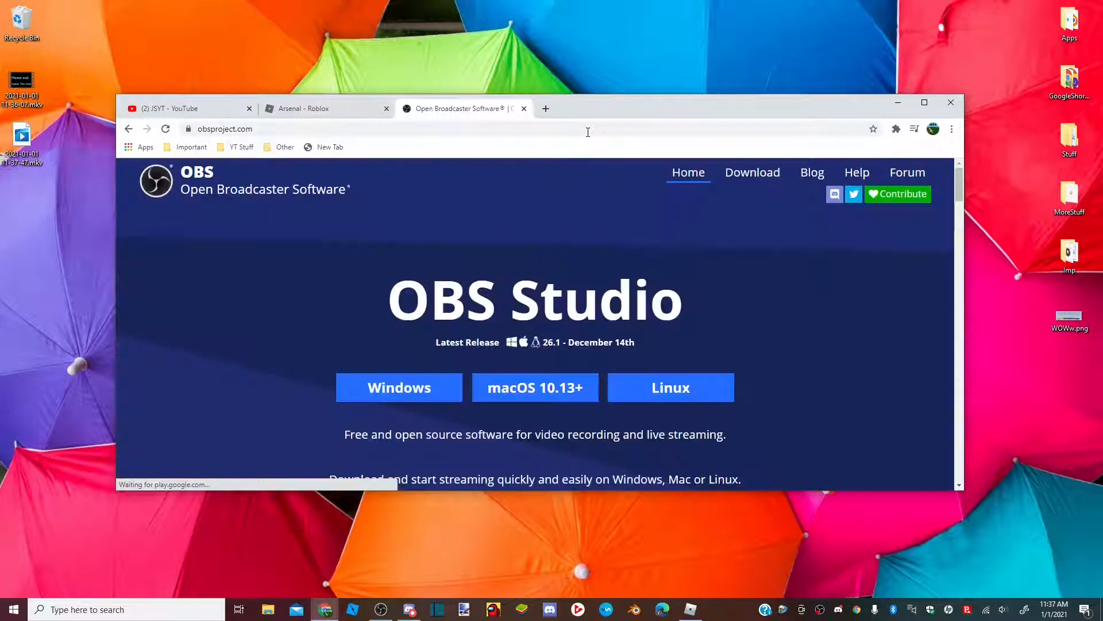
drag(806, 303, 842, 337)
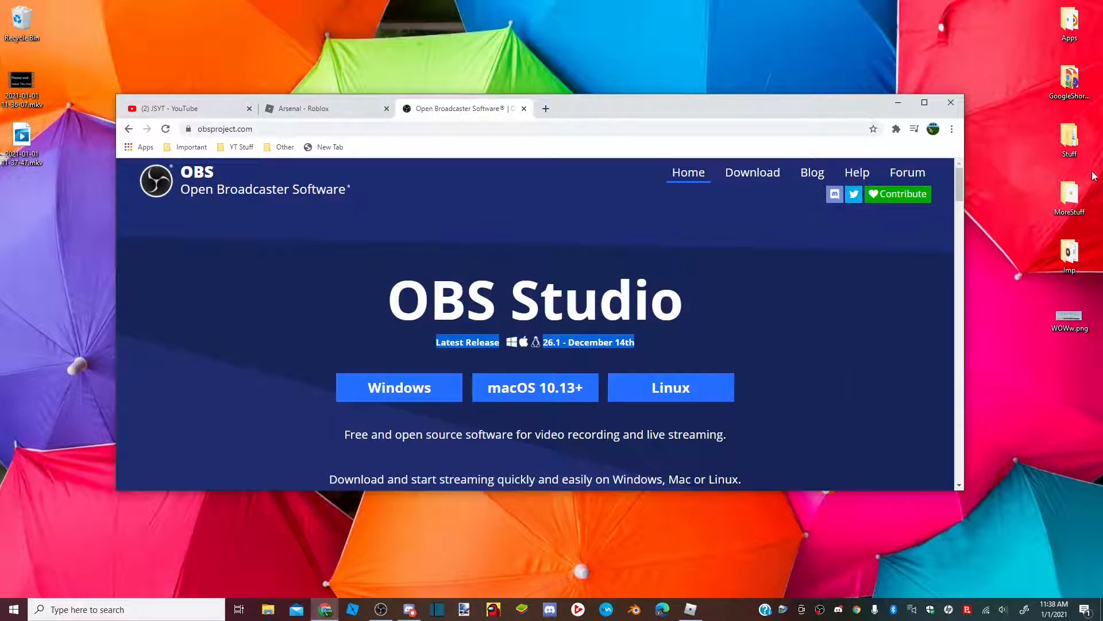
click(888, 322)
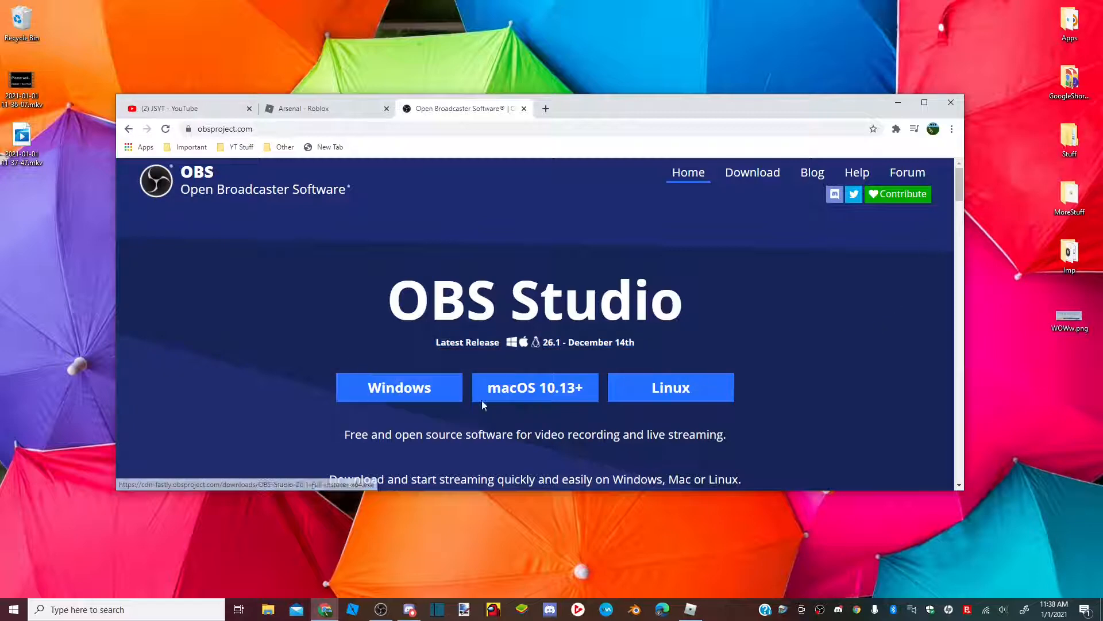
scroll(543, 376, down, 4)
scroll(543, 372, up, 3)
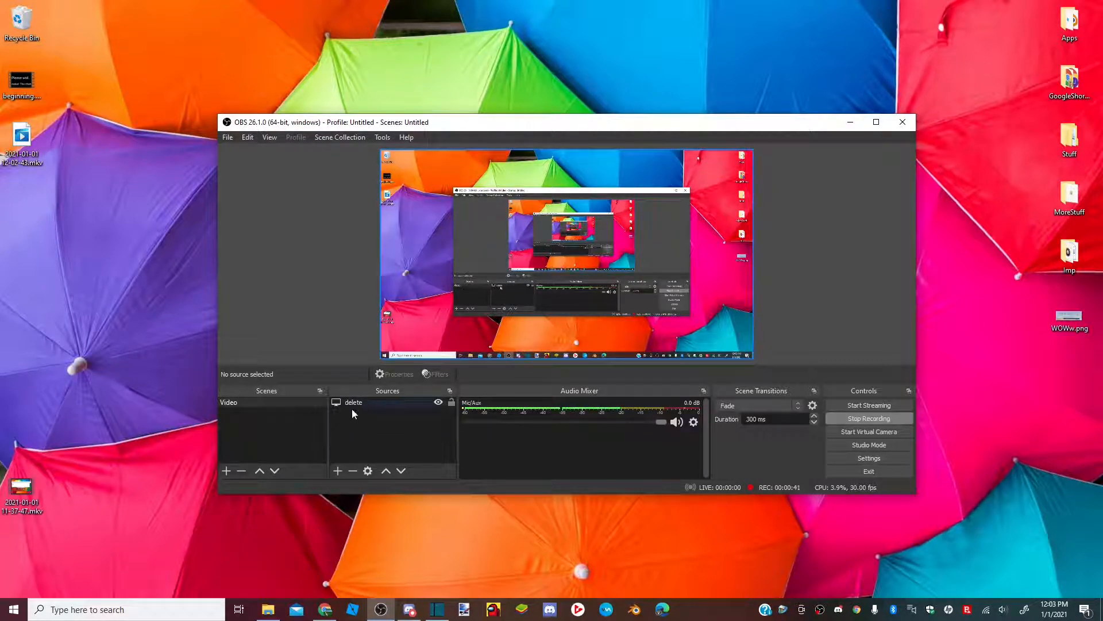
- In OBS, add a new Display Capture source named Desktop to the Video scene
click(338, 471)
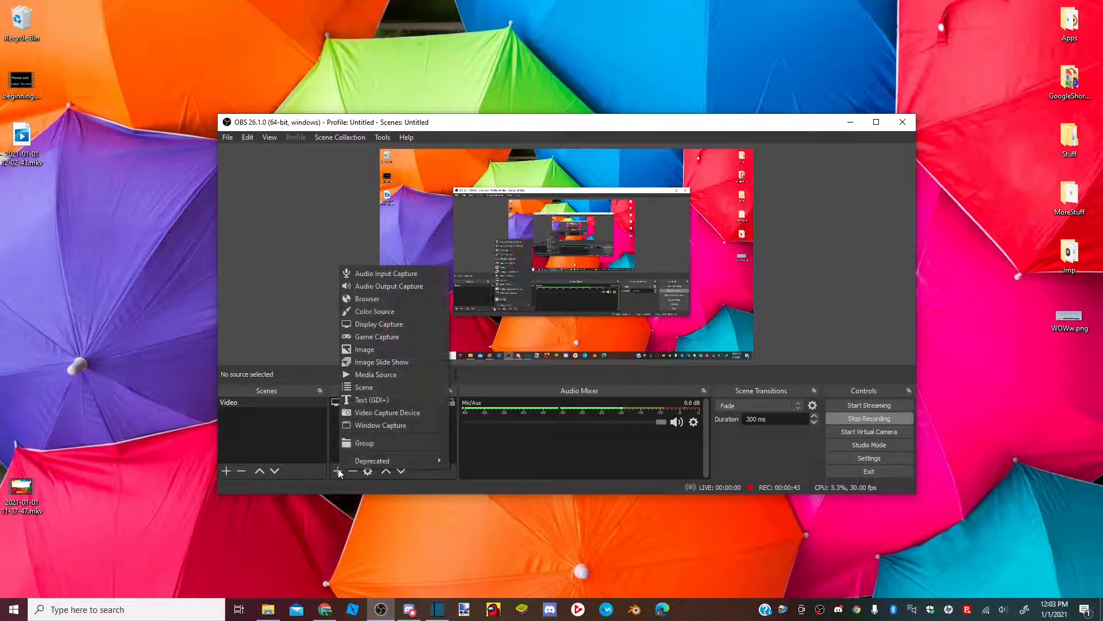
click(398, 325)
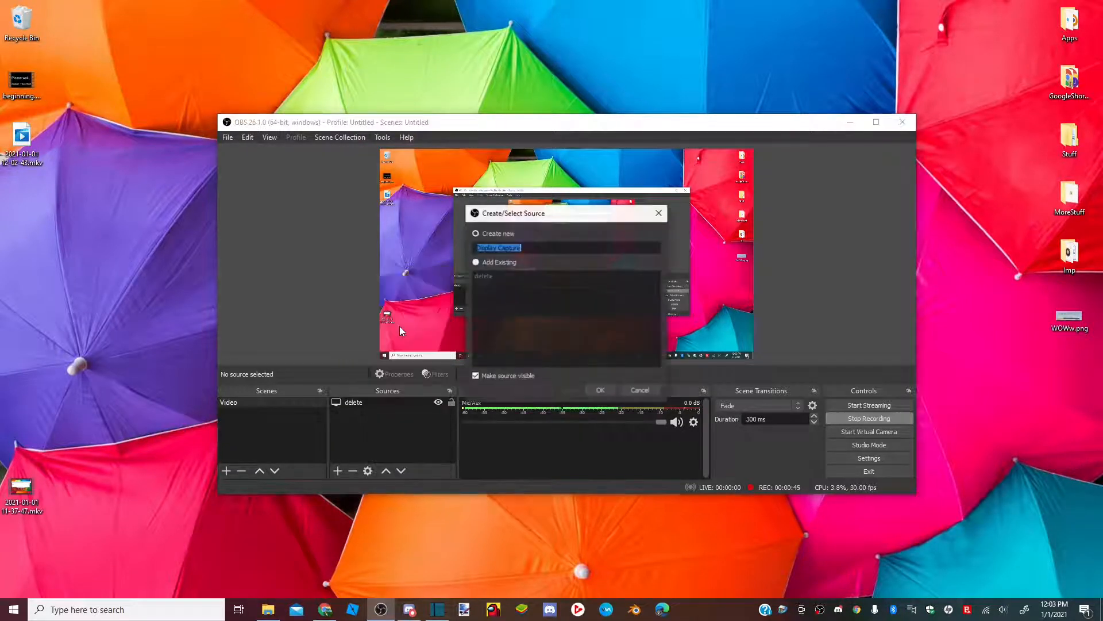
key(BackSpace)
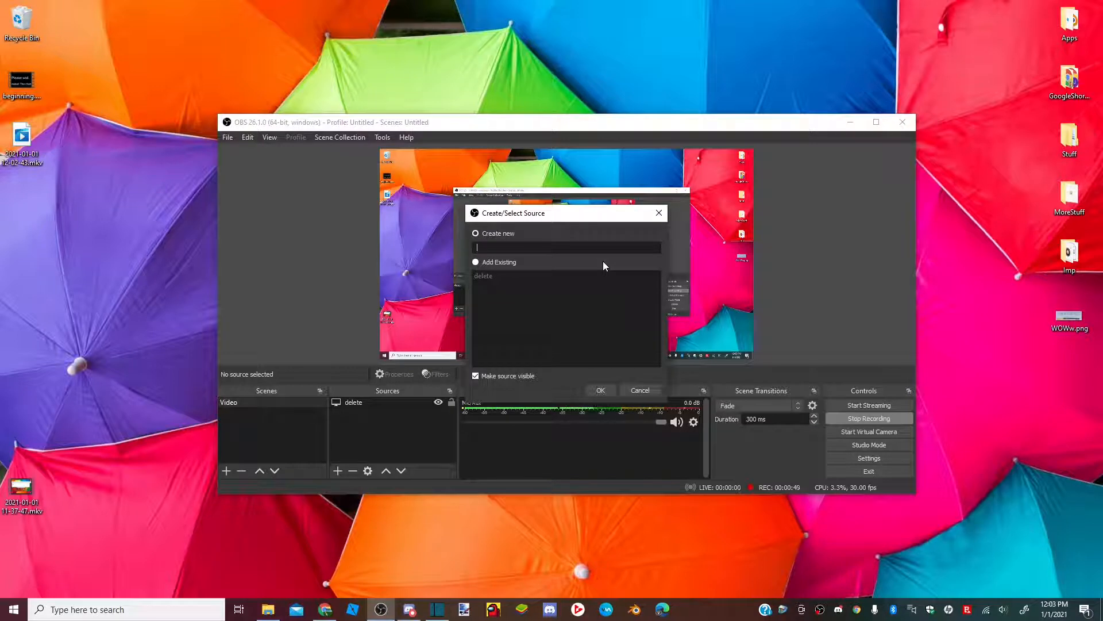
text(Deskop)
key(Left)
text(t)
click(601, 390)
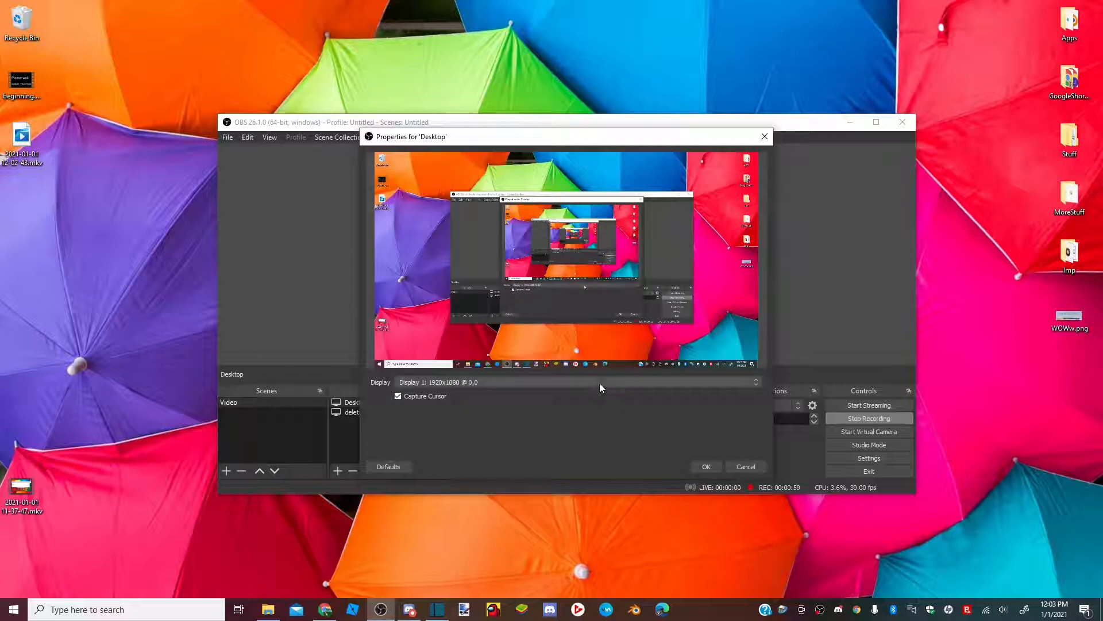
- Set the Desktop source to capture Display 1 (1920x1080) and accept its properties
click(520, 381)
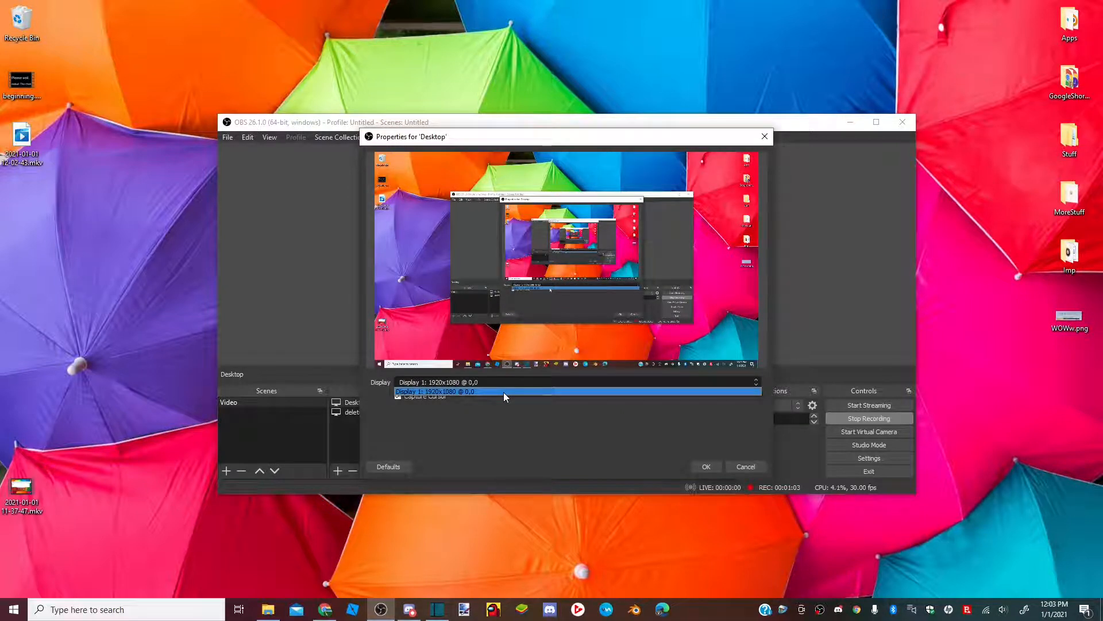
click(504, 391)
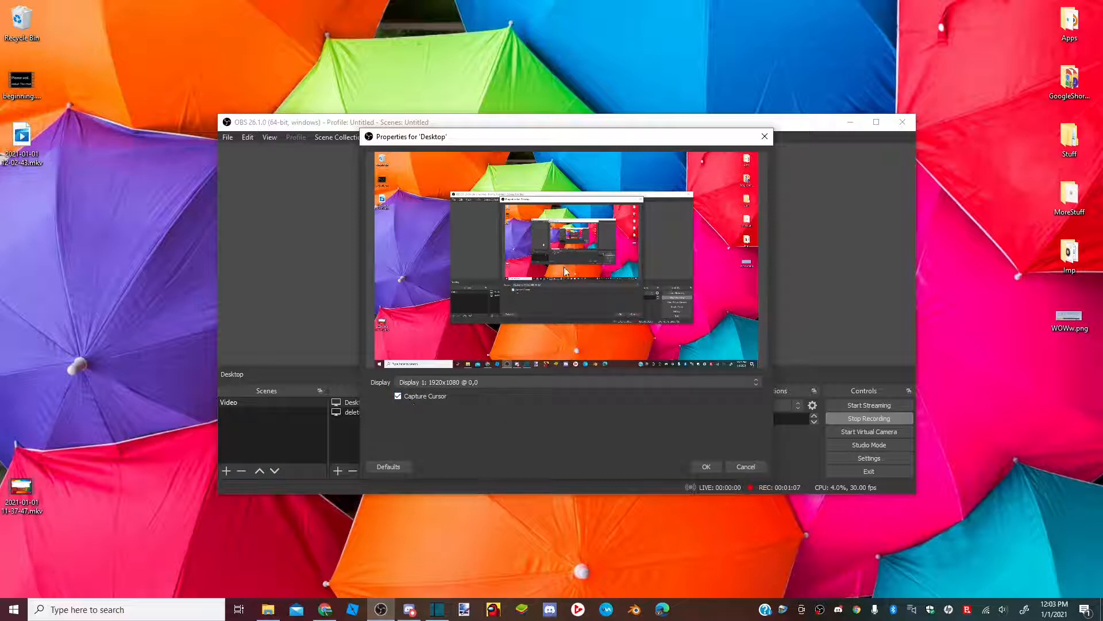
click(698, 466)
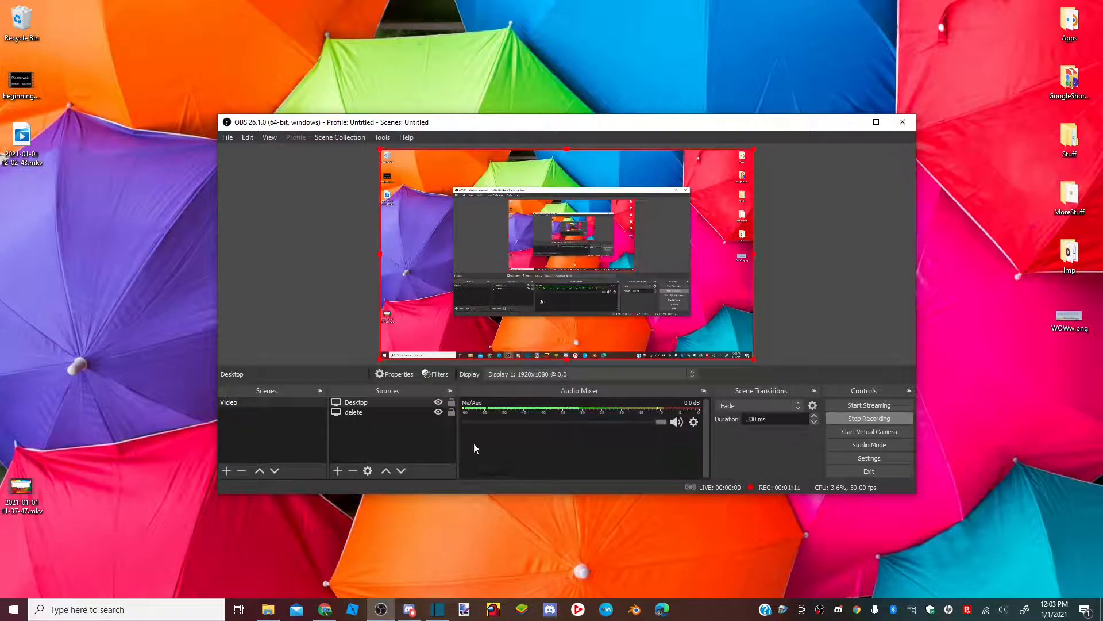
- Remove the source named "delete" from the Video scene and confirm the removal
right_click(370, 409)
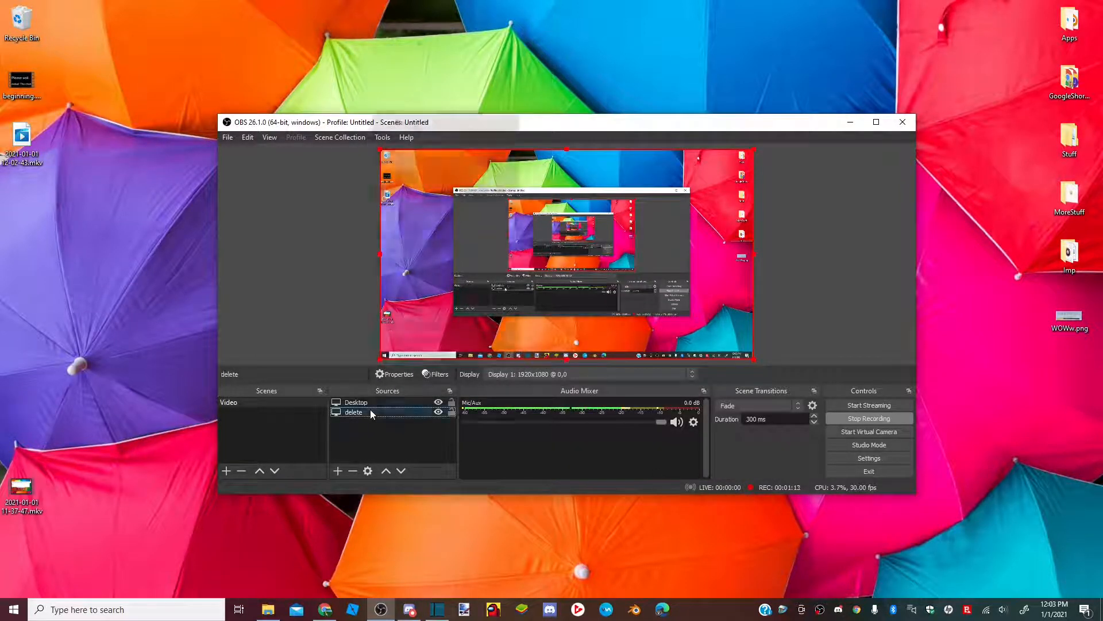
click(419, 254)
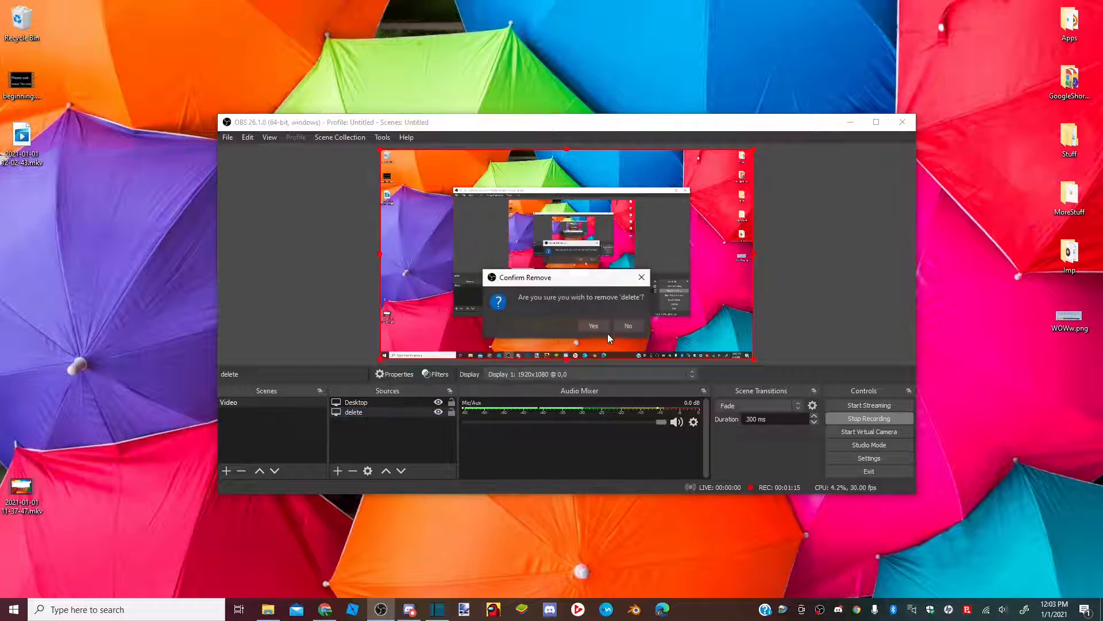
click(598, 325)
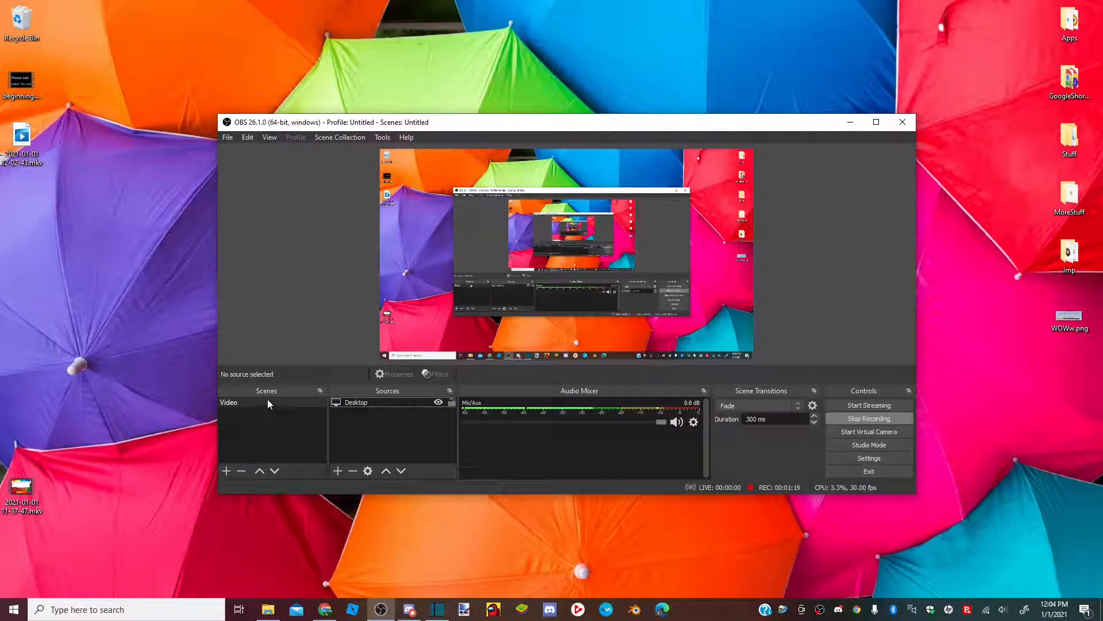
- Add a new scene named Begin and place it above the Video scene
click(225, 469)
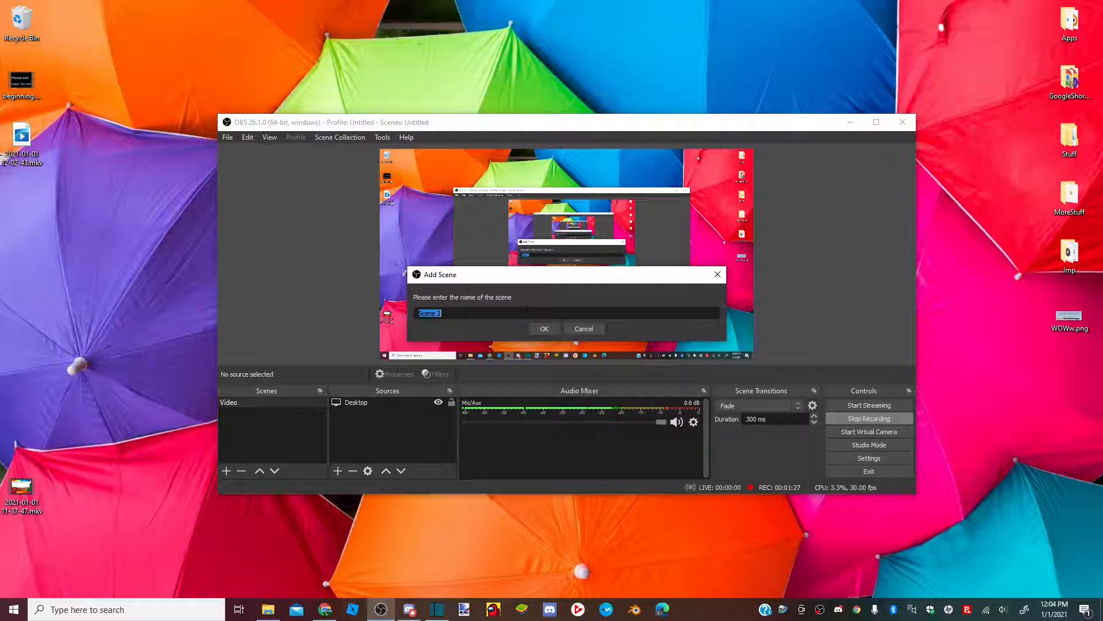
key(BackSpace)
text(BEgin)
key(BackSpace)
key(BackSpace)
key(BackSpace)
key(BackSpace)
text(egin)
click(543, 326)
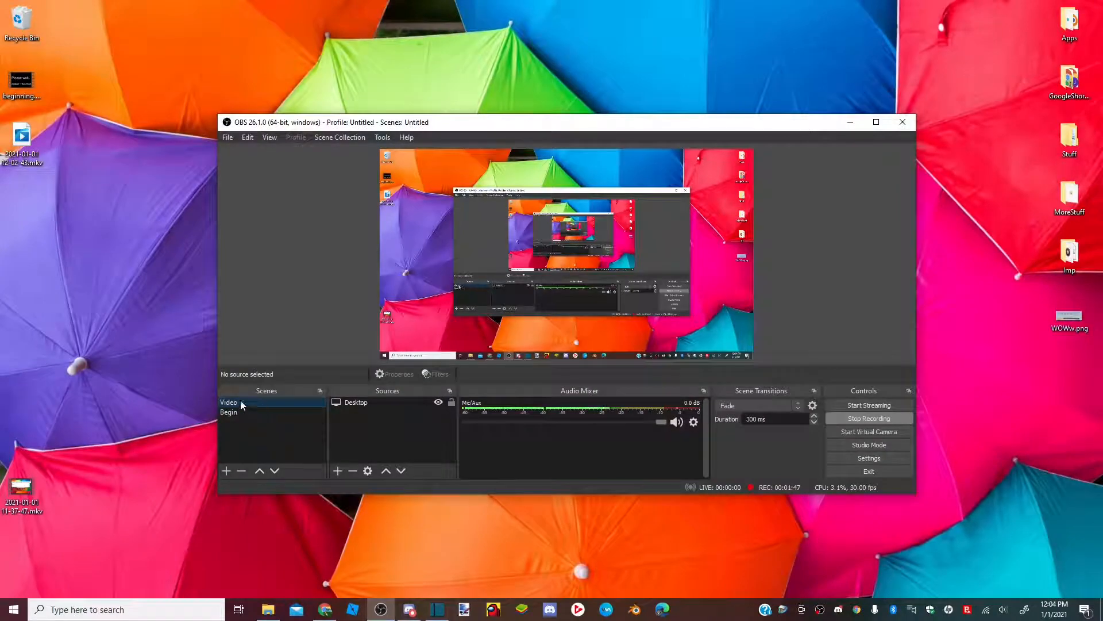
click(253, 414)
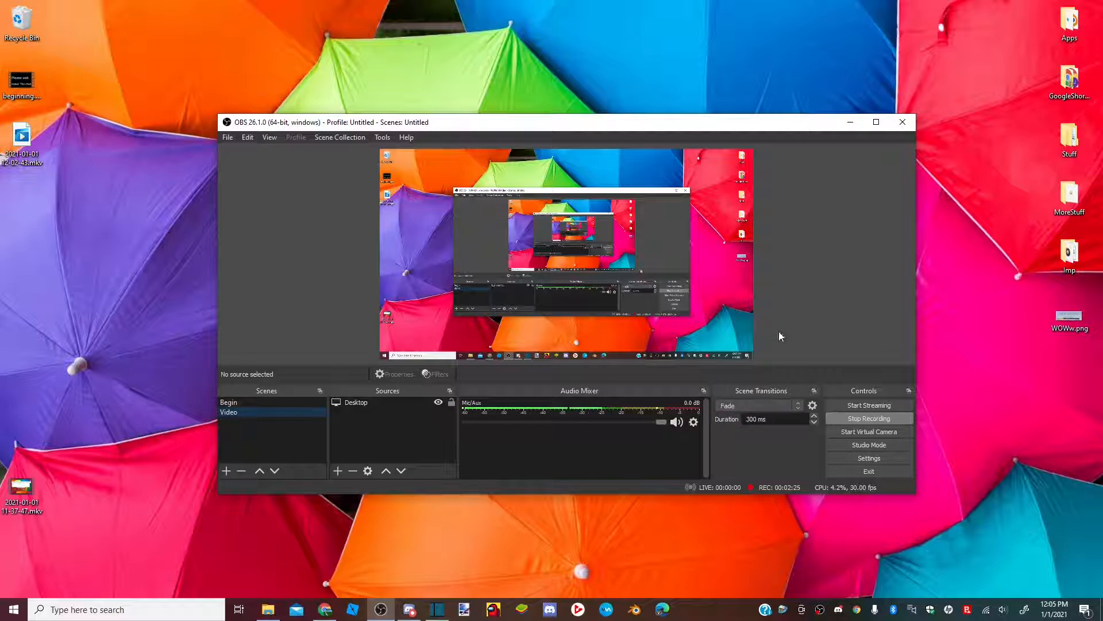
- Set the scene transition to Swipe
click(247, 402)
click(748, 406)
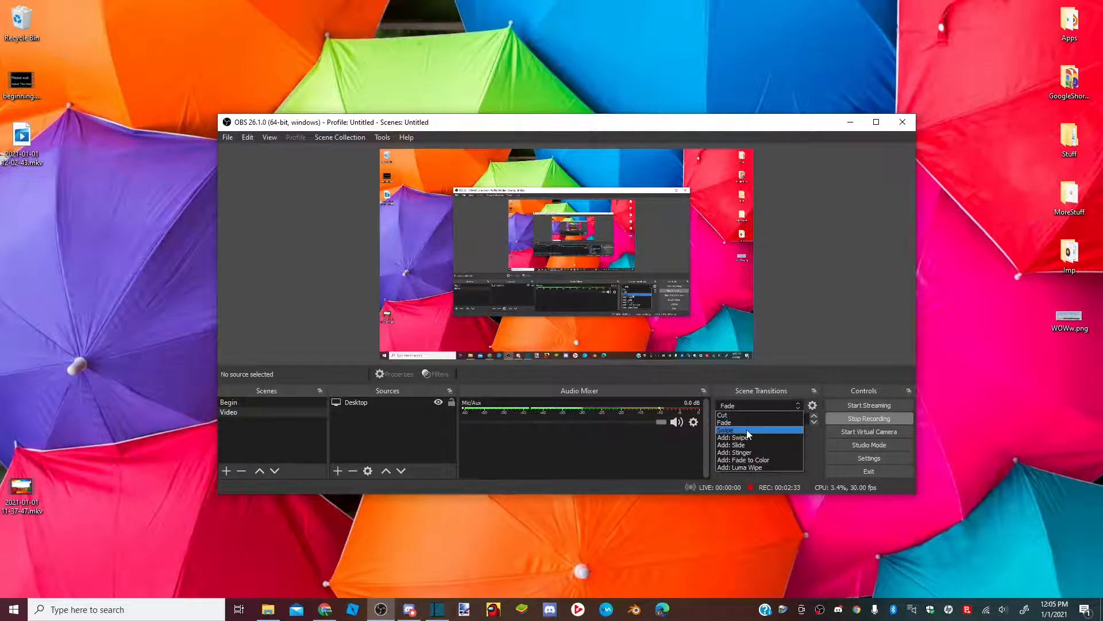
click(747, 430)
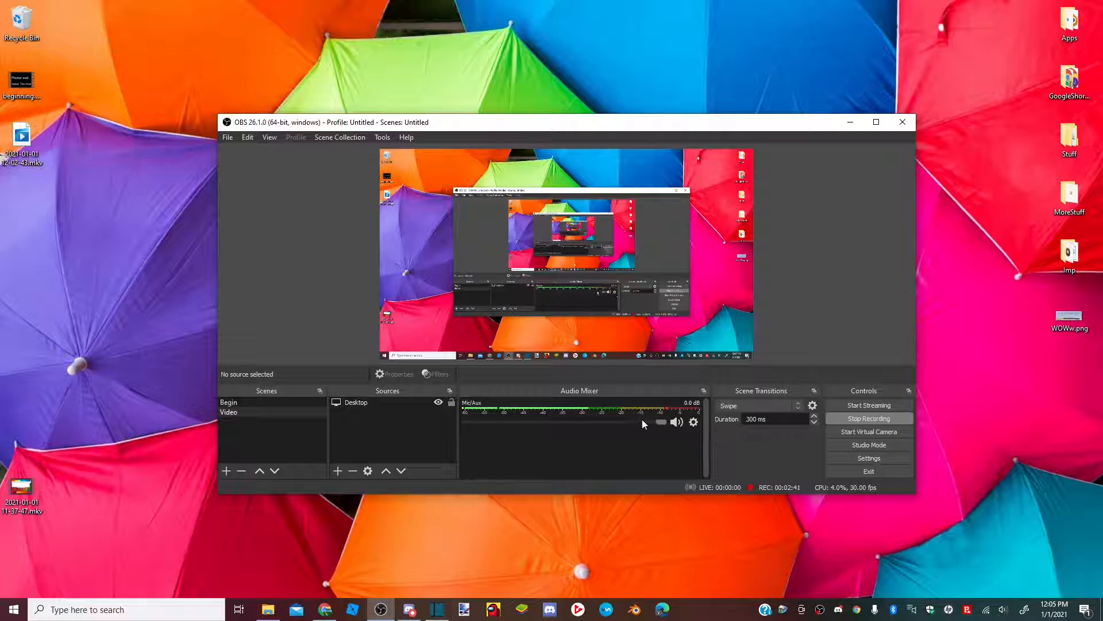
click(696, 423)
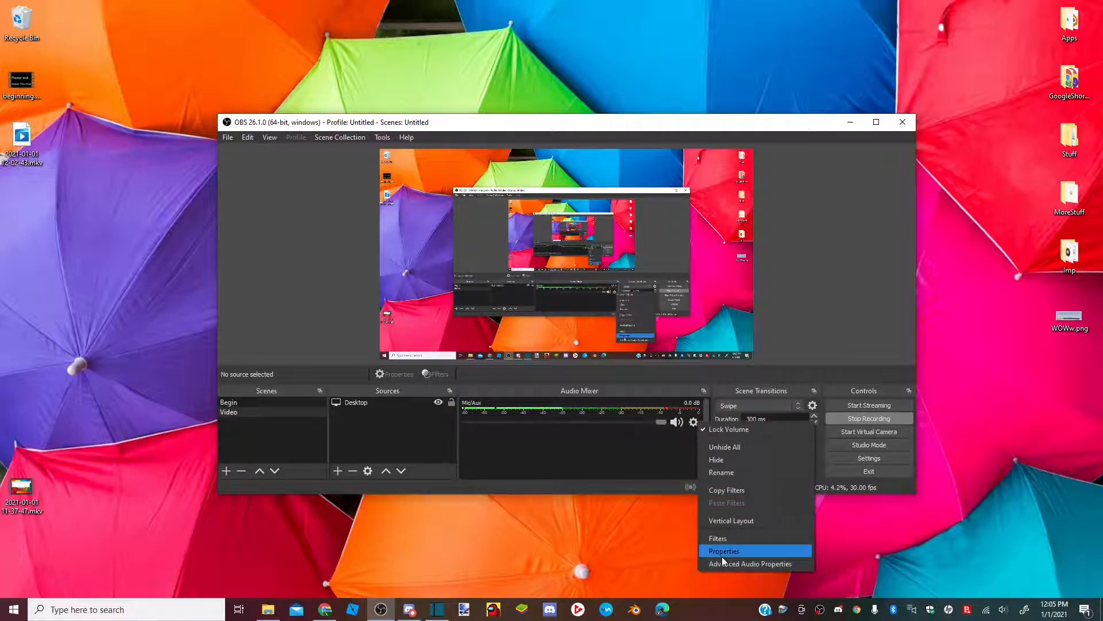
click(498, 451)
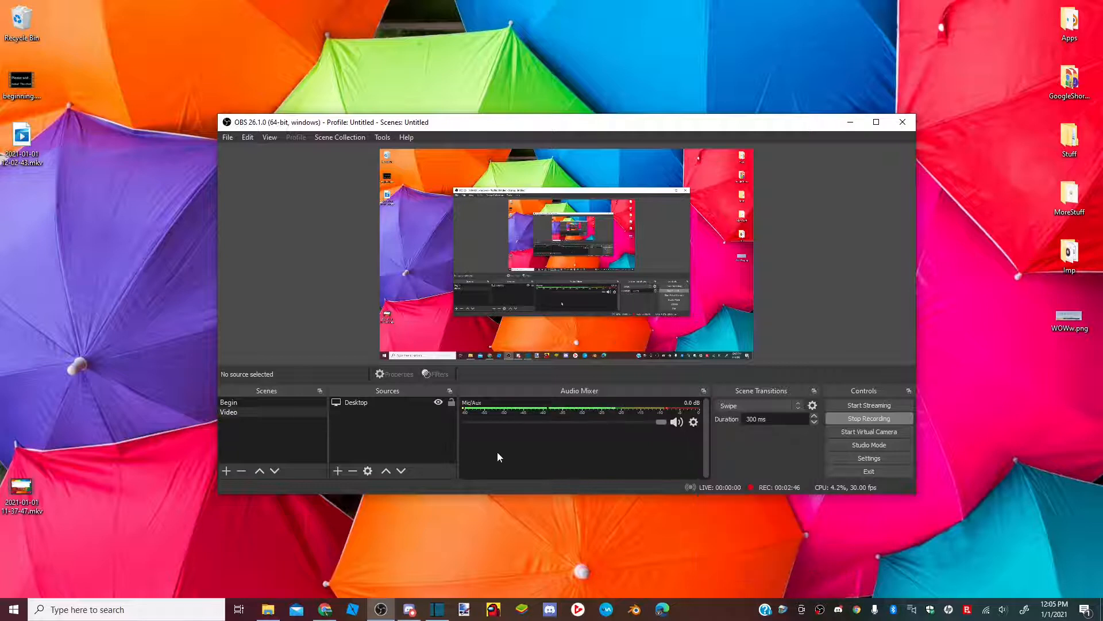
- Add an Audio Input Capture source named Mic that uses the FIFINE K669 Microphone device
click(337, 470)
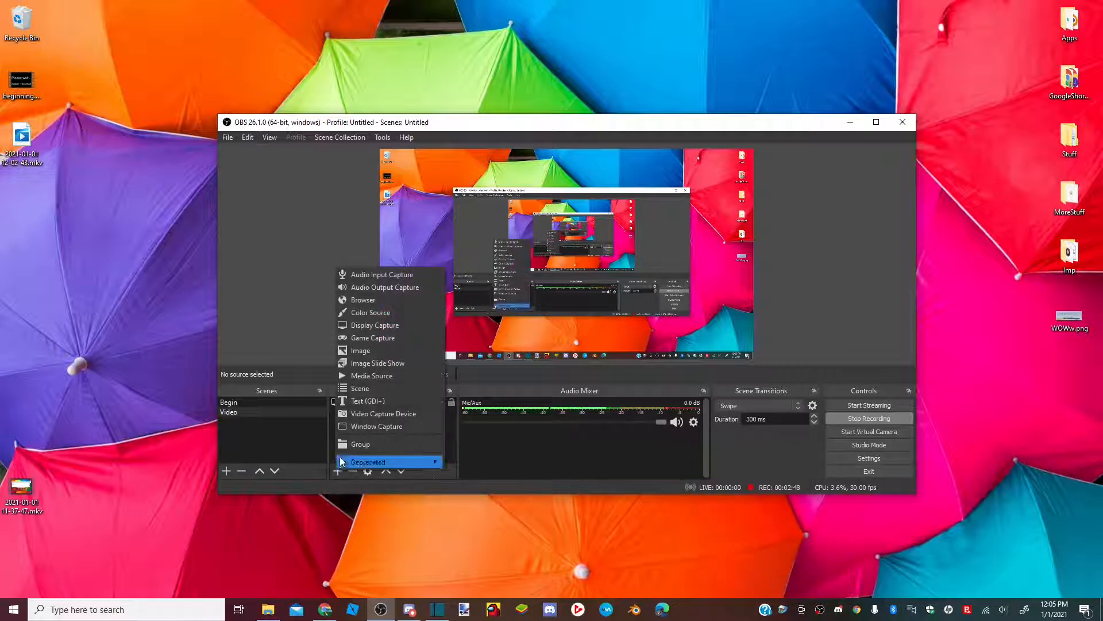
click(402, 273)
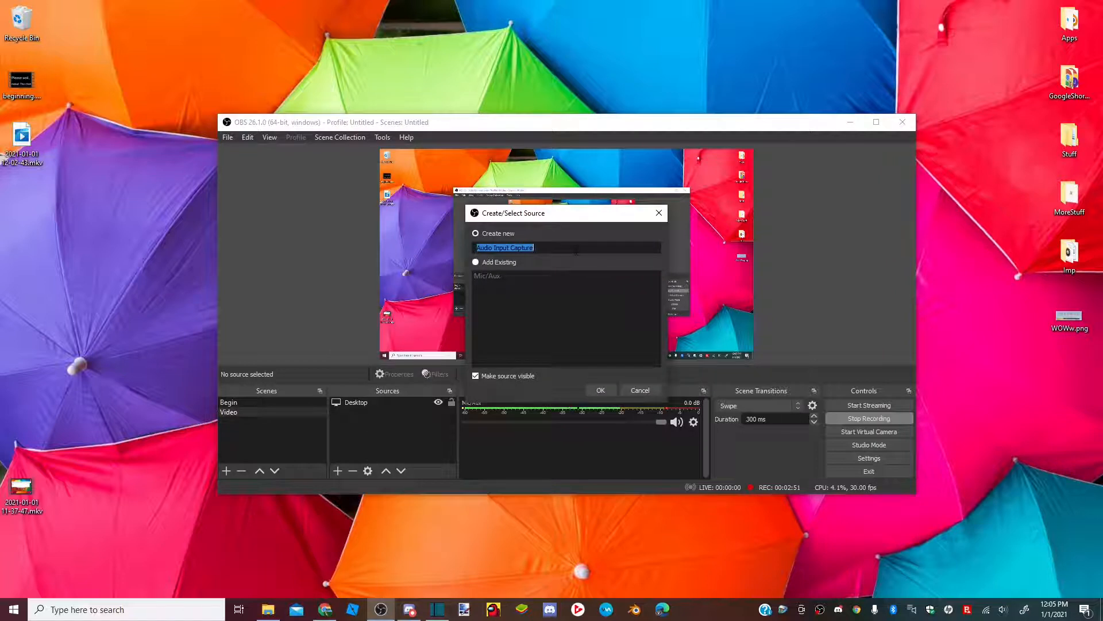
text(Mic)
click(602, 390)
click(468, 164)
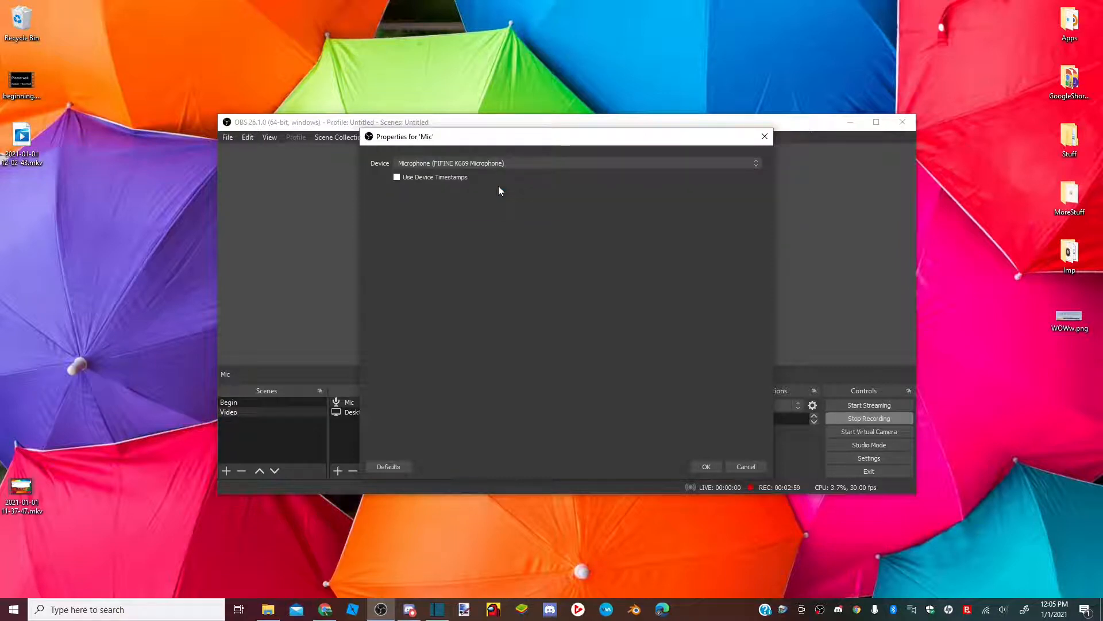
click(716, 465)
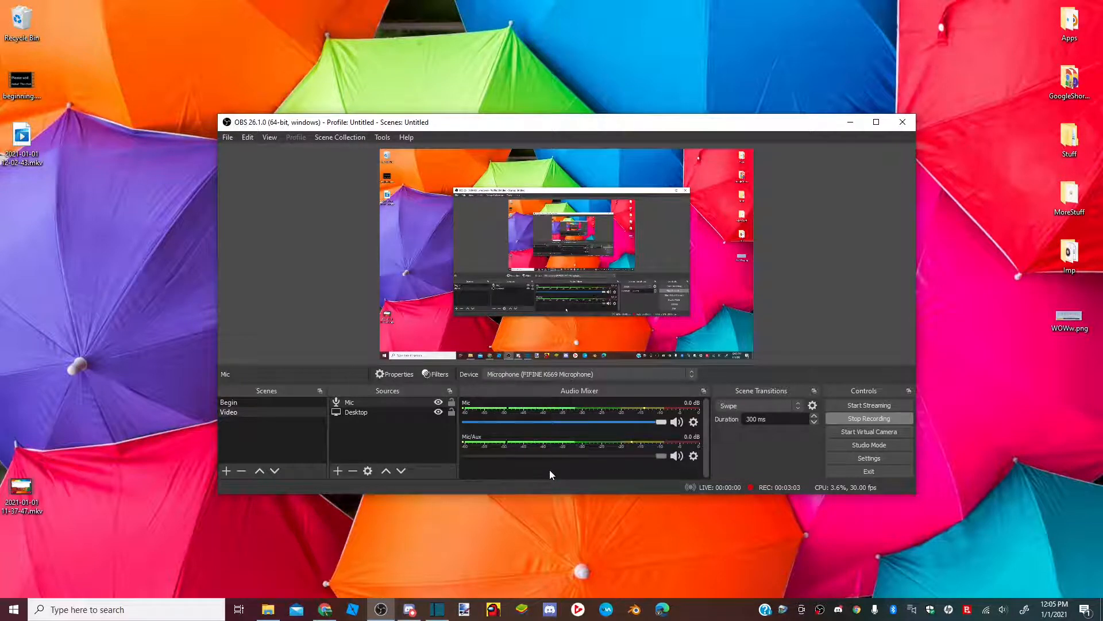
- Lock the volume of the Mic channel and hide the Mic/Aux channel in the audio mixer
click(693, 422)
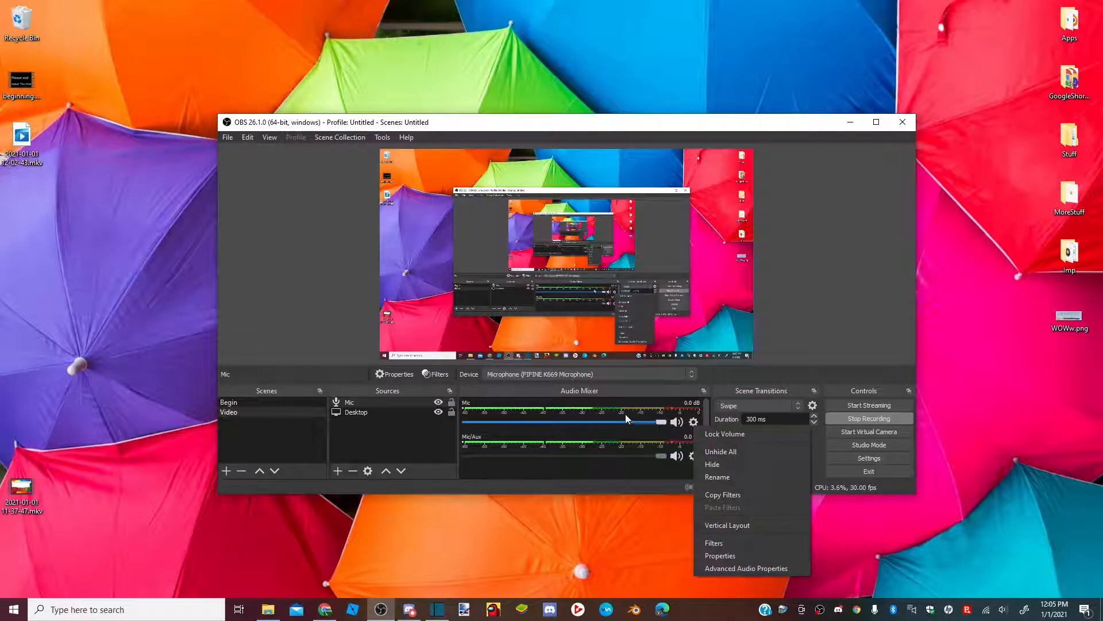
click(712, 435)
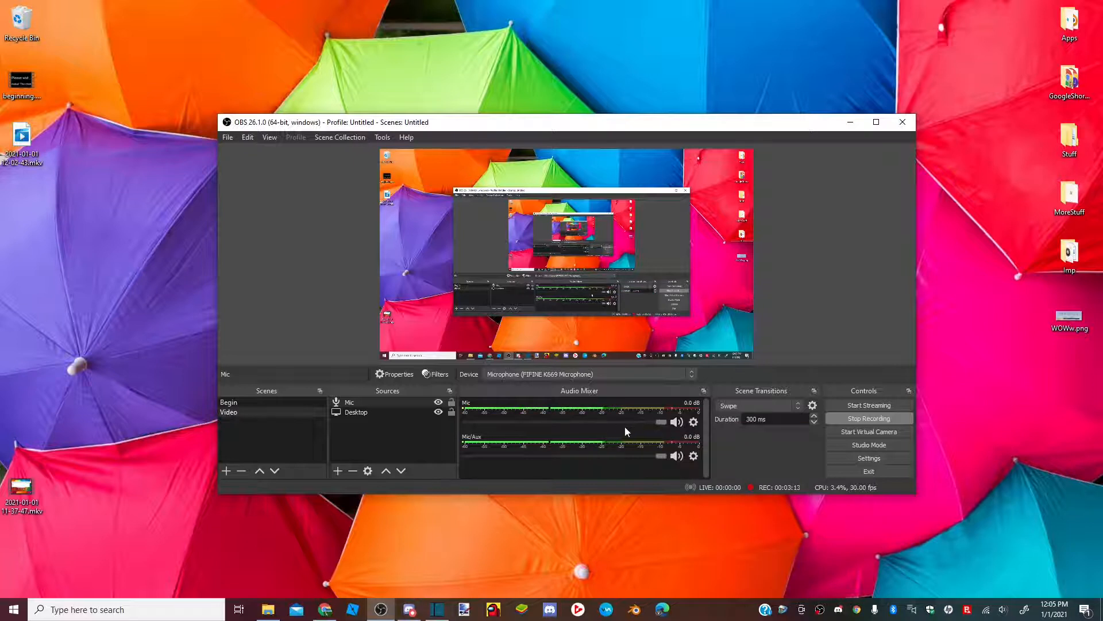
right_click(547, 443)
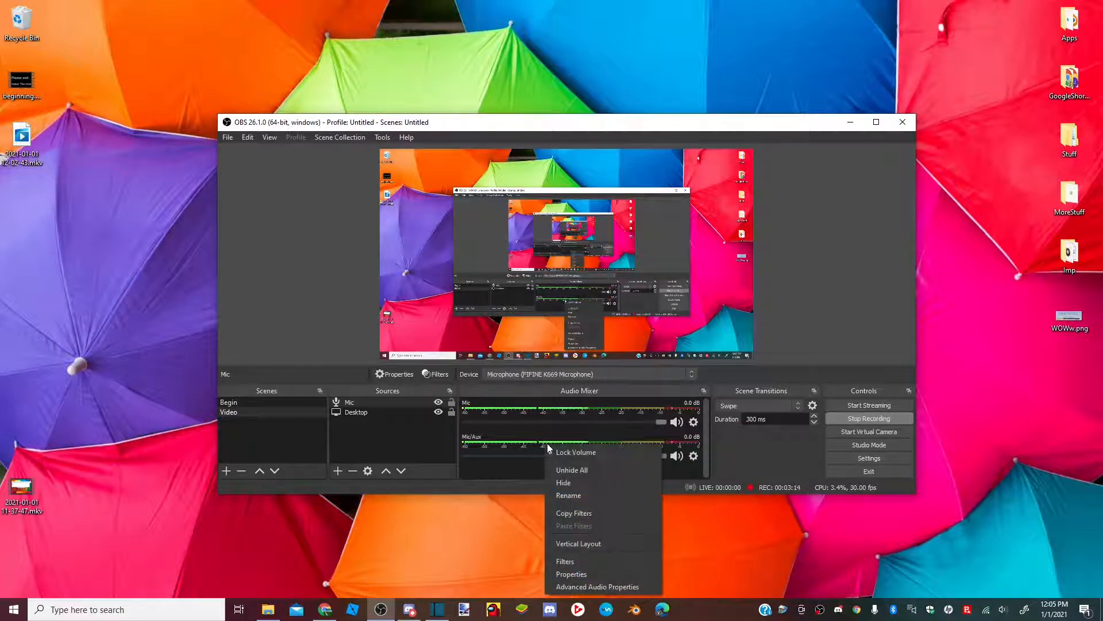
click(579, 484)
click(694, 422)
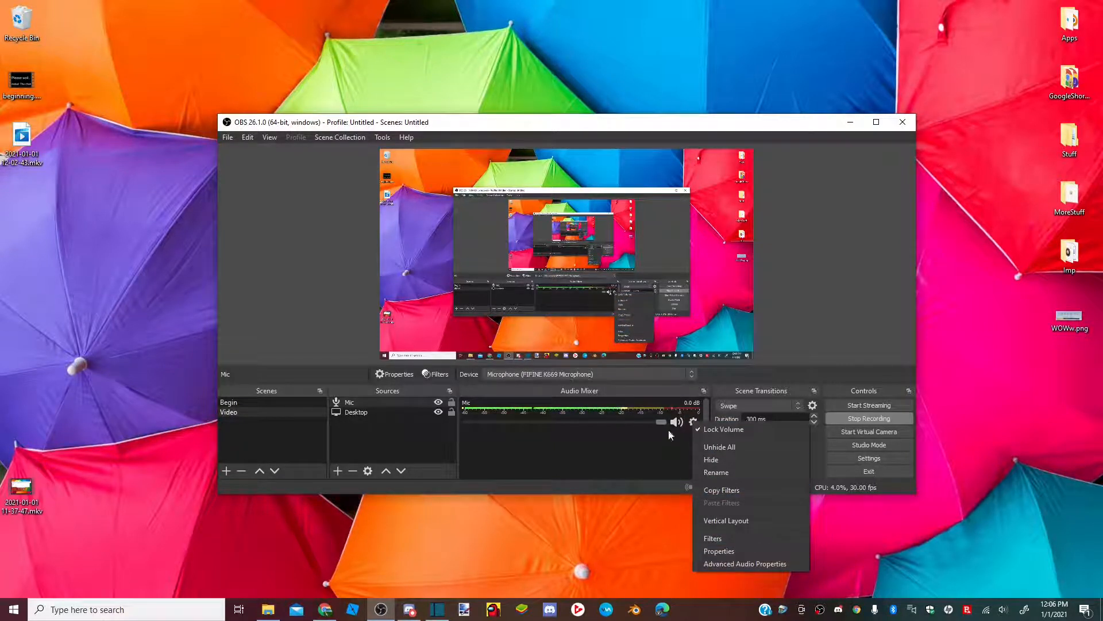
click(618, 467)
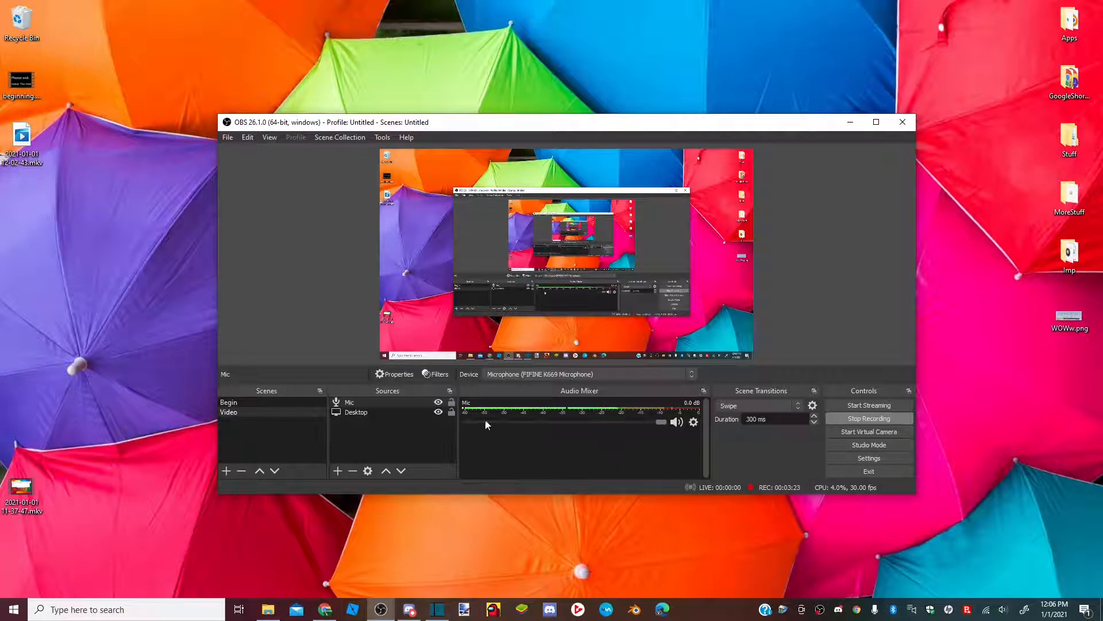
right_click(364, 402)
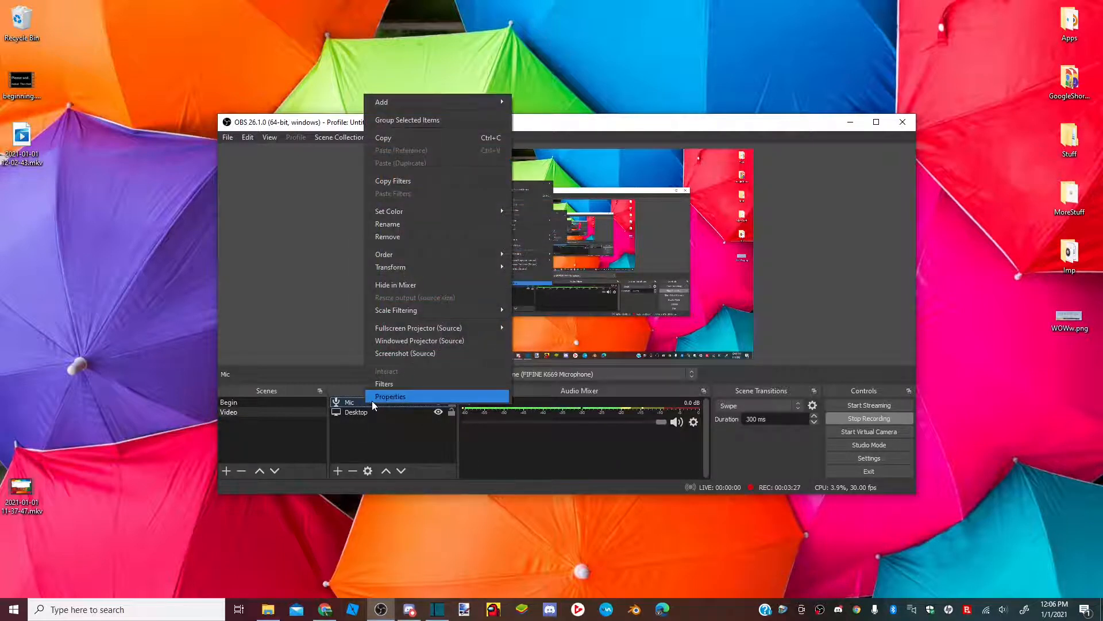
click(364, 436)
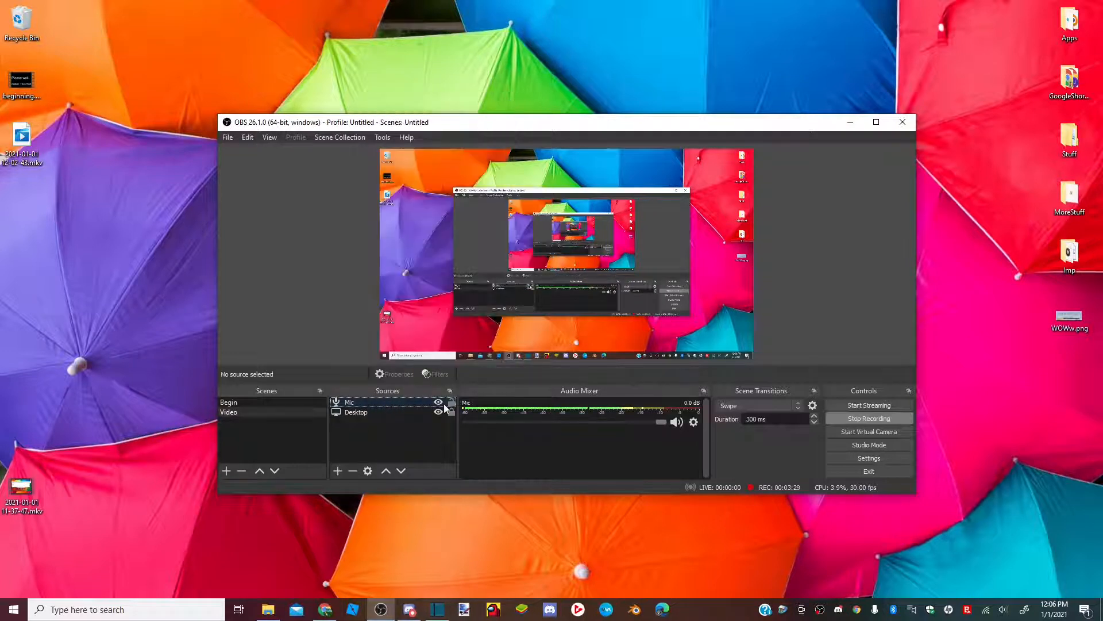
right_click(388, 402)
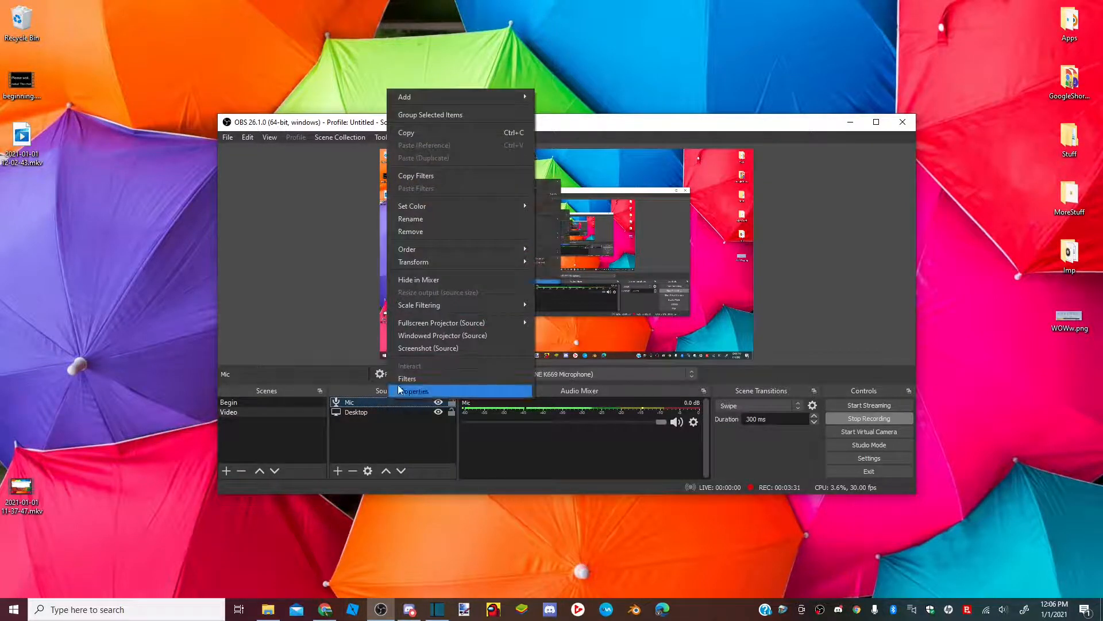
click(361, 439)
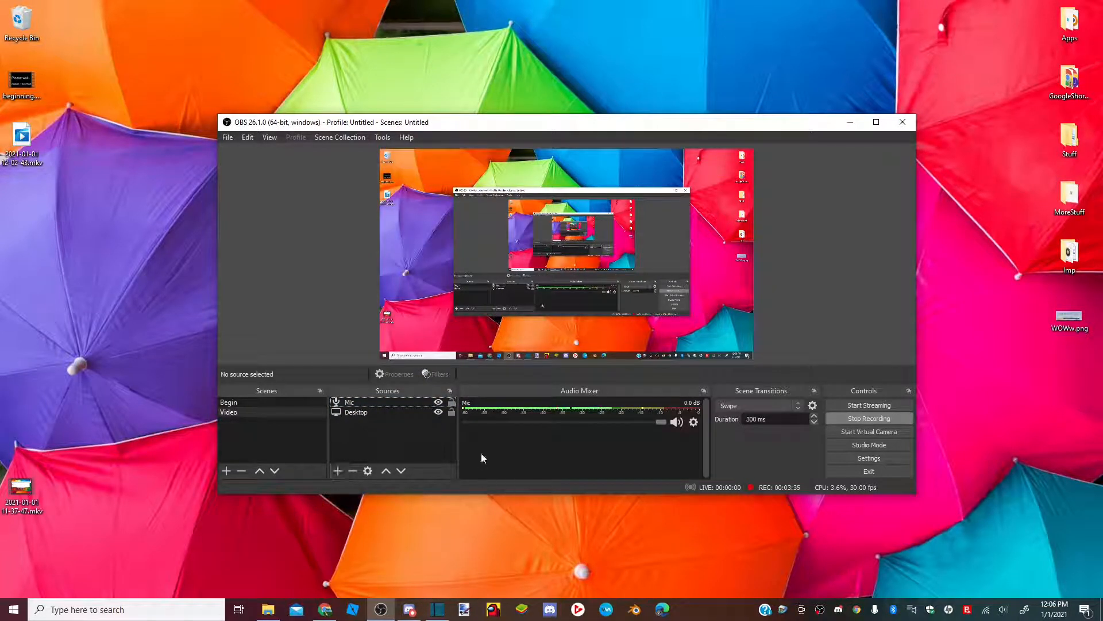
- Add an Audio Output Capture source named DesktopAudio that uses the Default device, and lower its volume to -7.0 dB
click(338, 472)
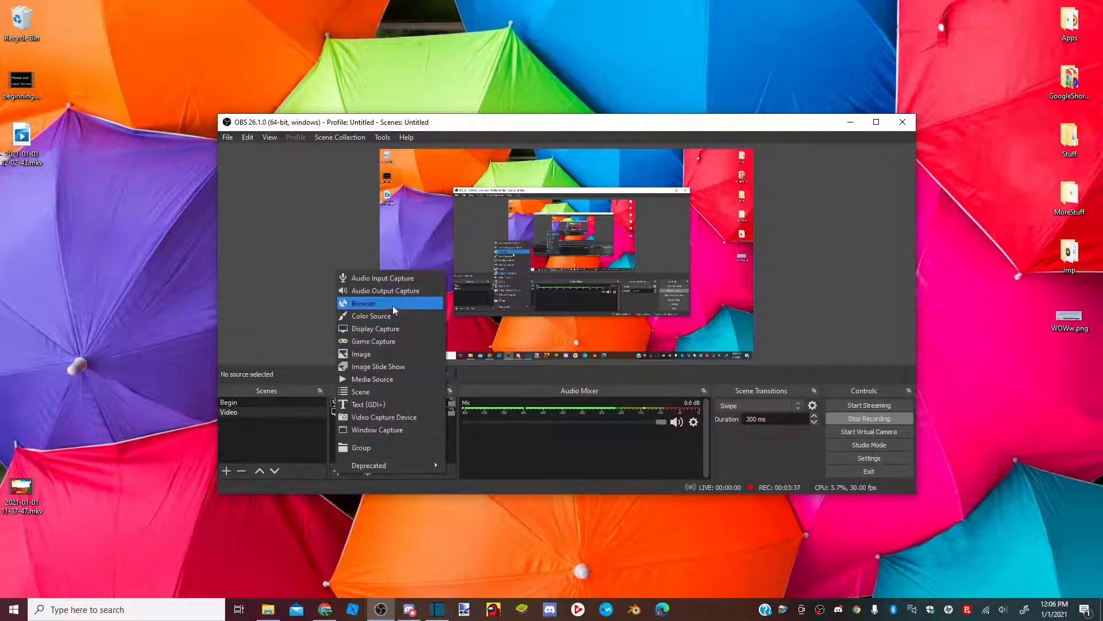
click(400, 291)
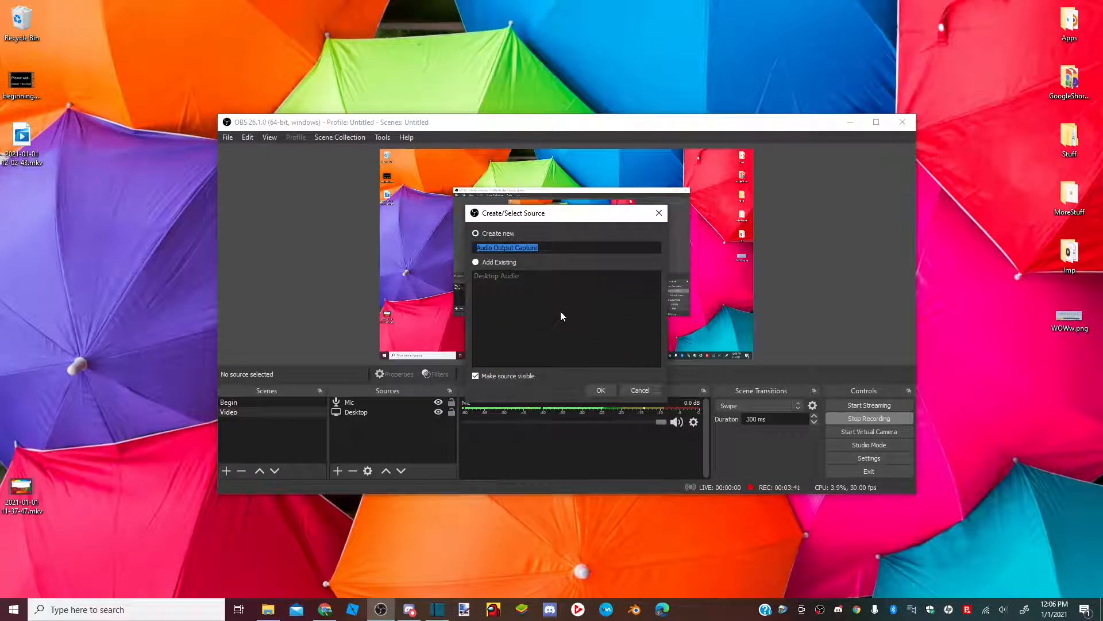
key(BackSpace)
text(DesktopAudio)
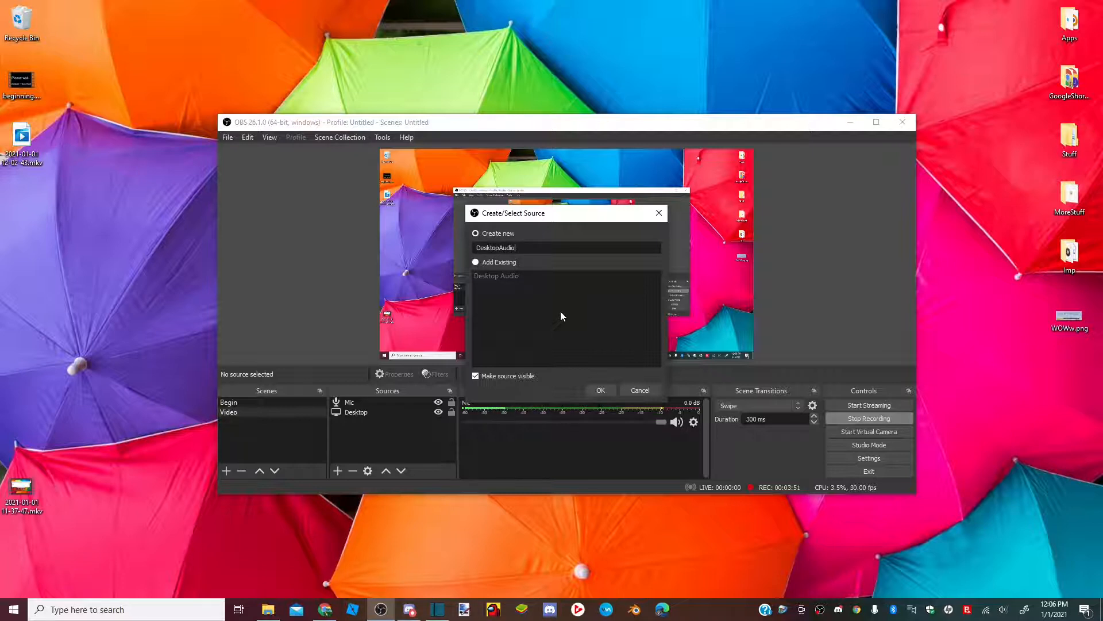
click(588, 388)
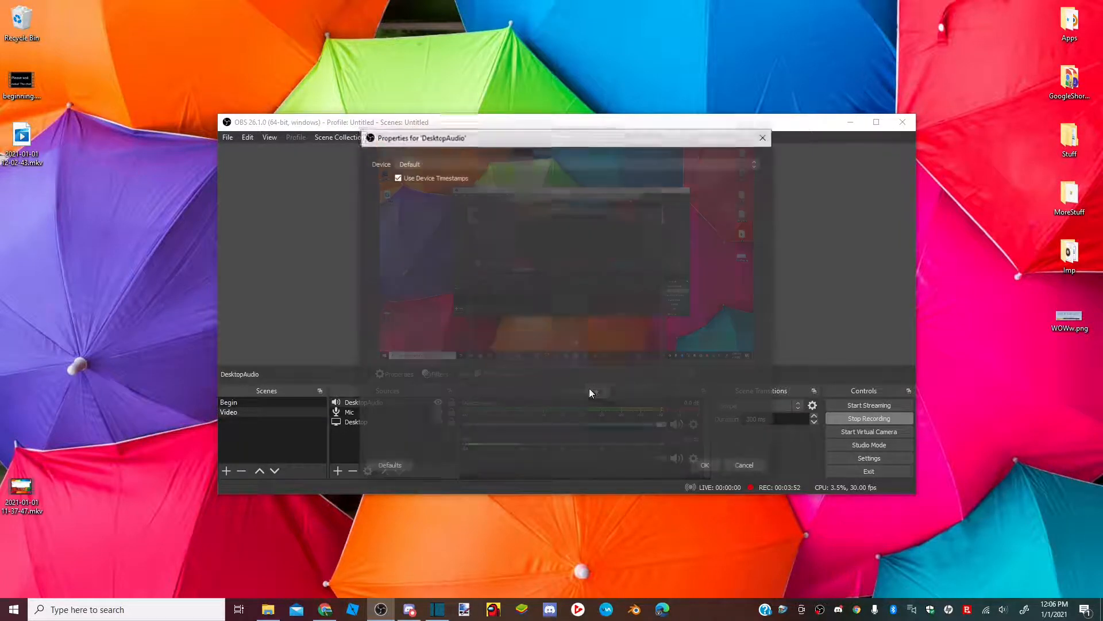
click(432, 163)
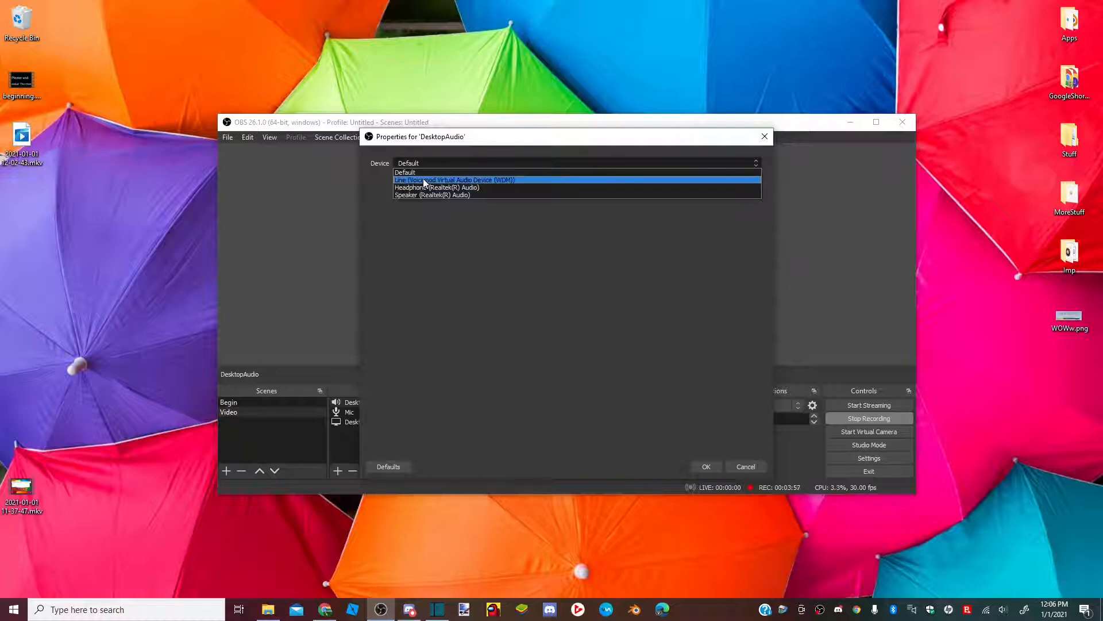
click(423, 172)
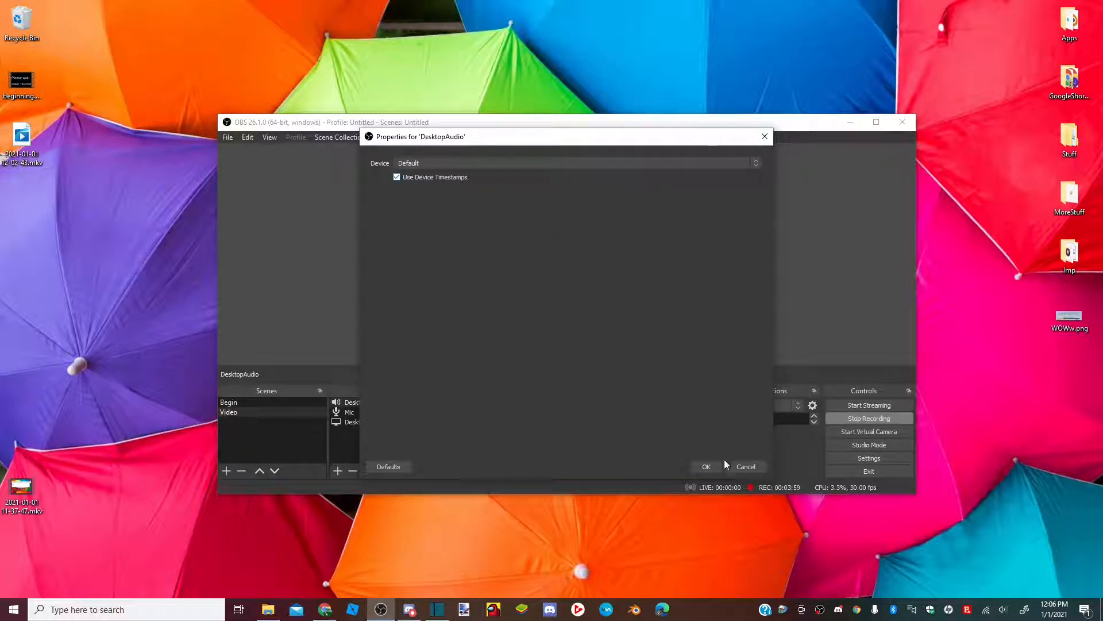
click(706, 465)
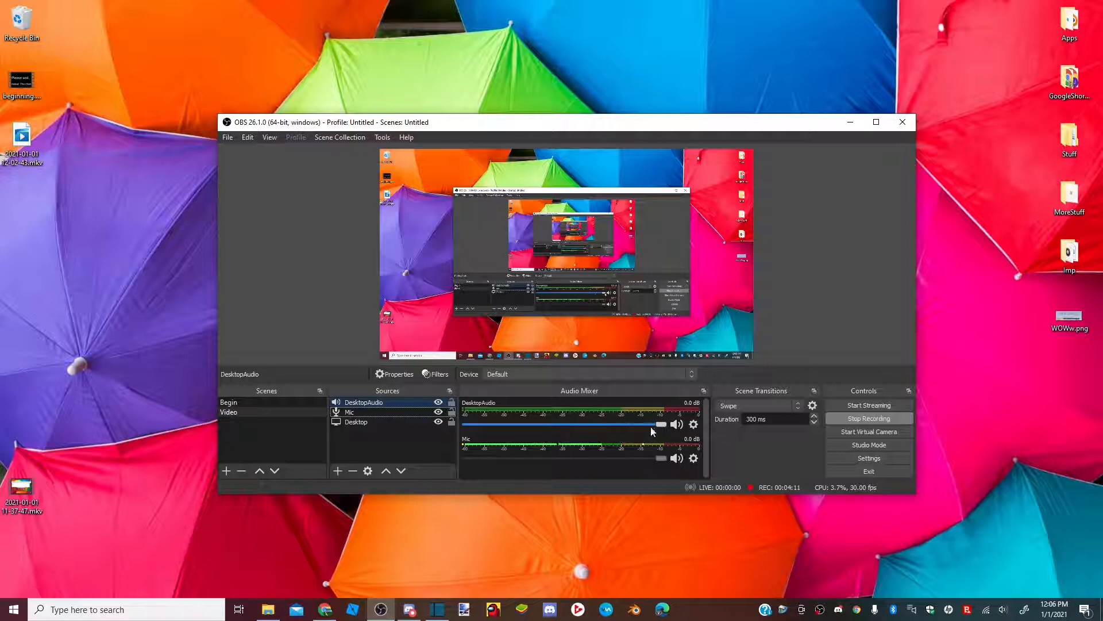
drag(662, 425, 611, 426)
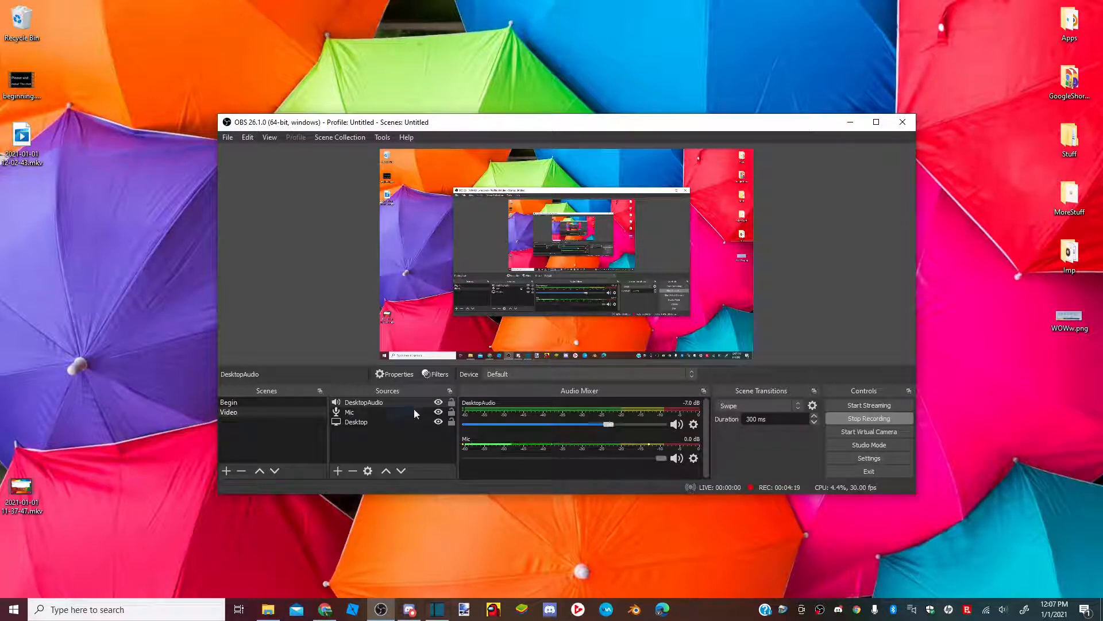
click(384, 425)
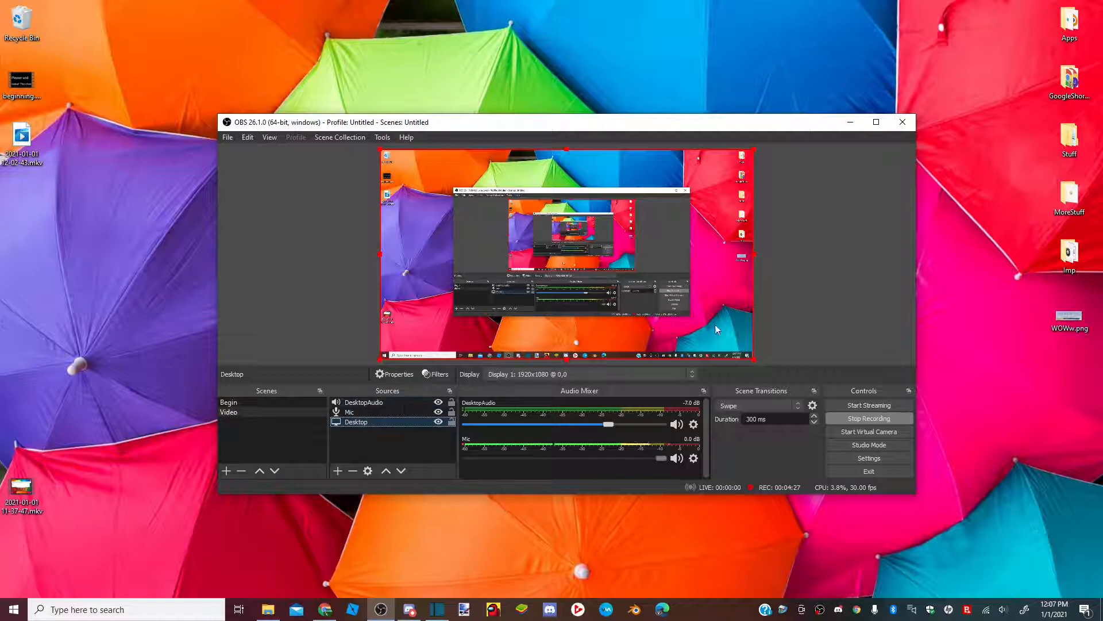
click(377, 443)
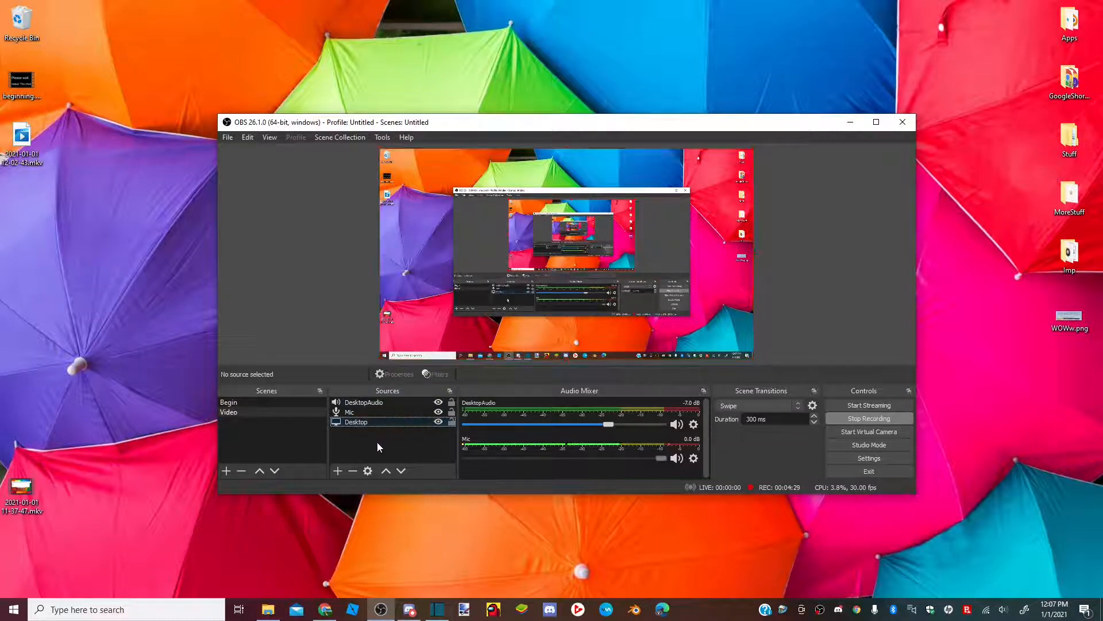
click(364, 402)
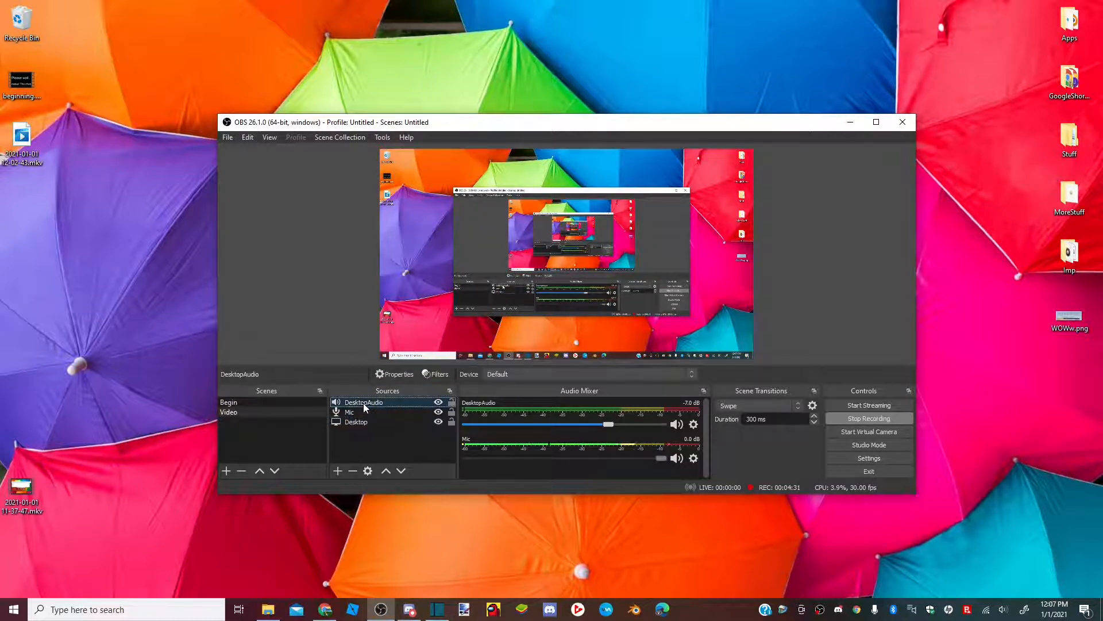
click(358, 422)
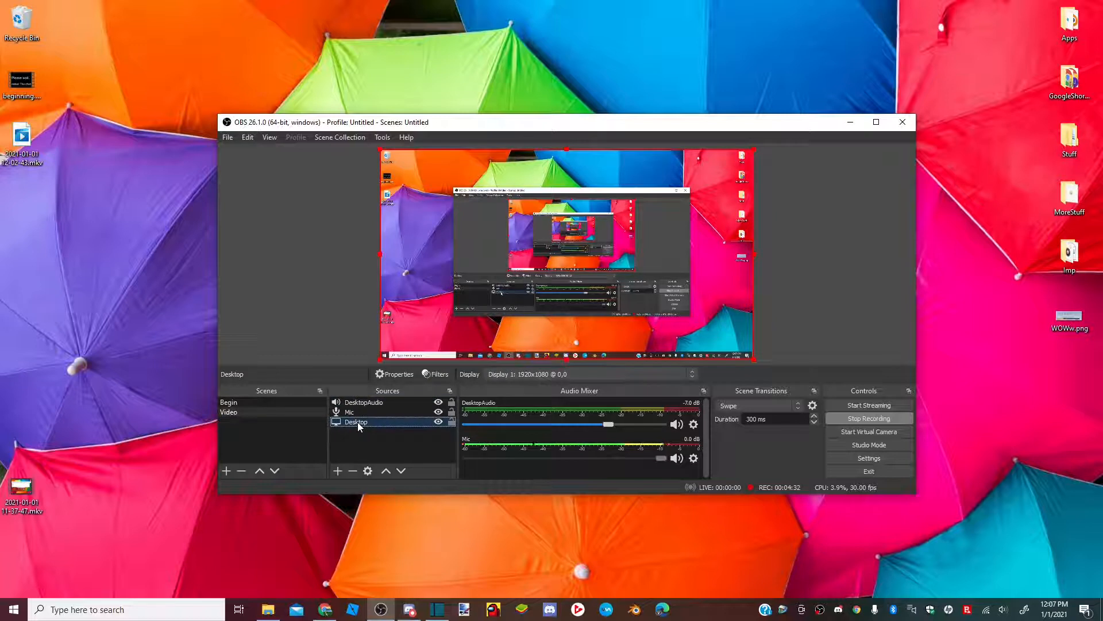
- Add a Text (GDI+) source named Hi to the Video scene
click(338, 470)
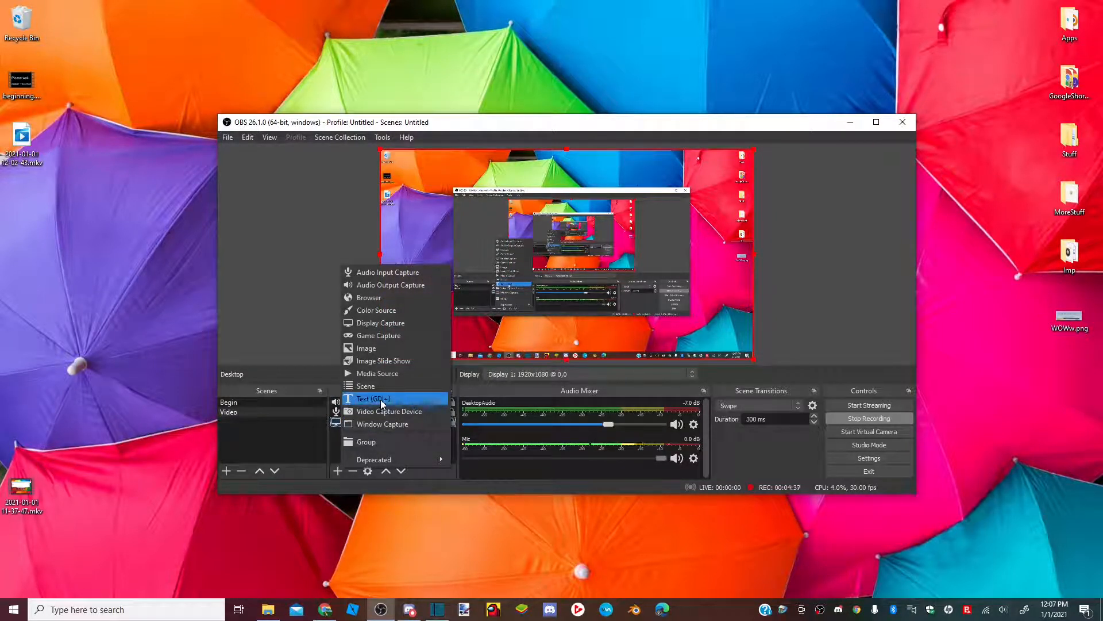
click(381, 399)
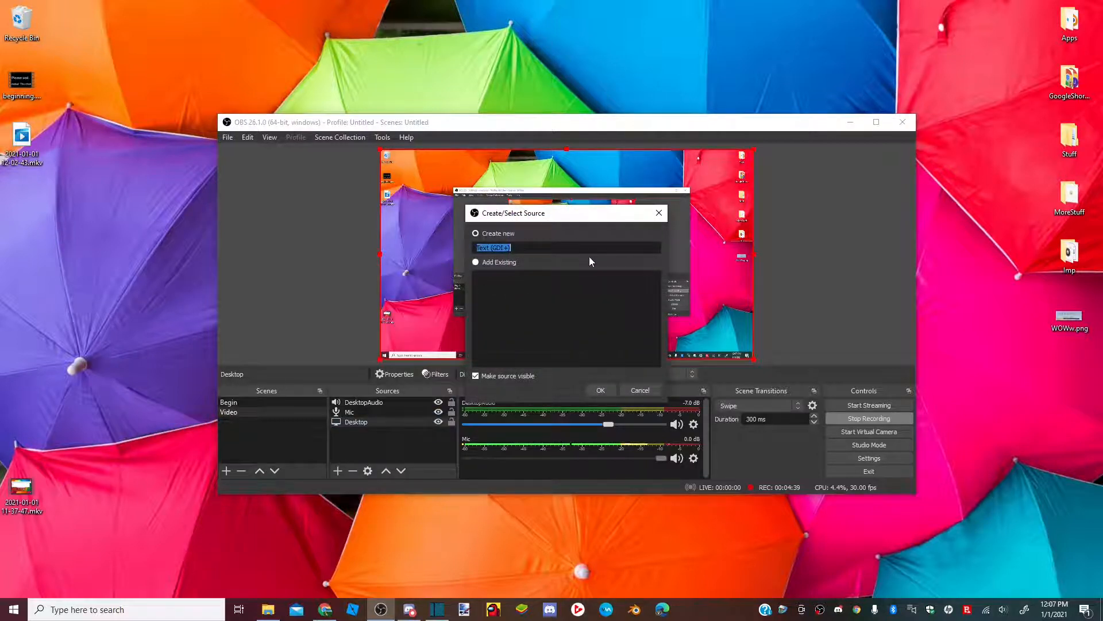
key(BackSpace)
text(Hu)
click(600, 390)
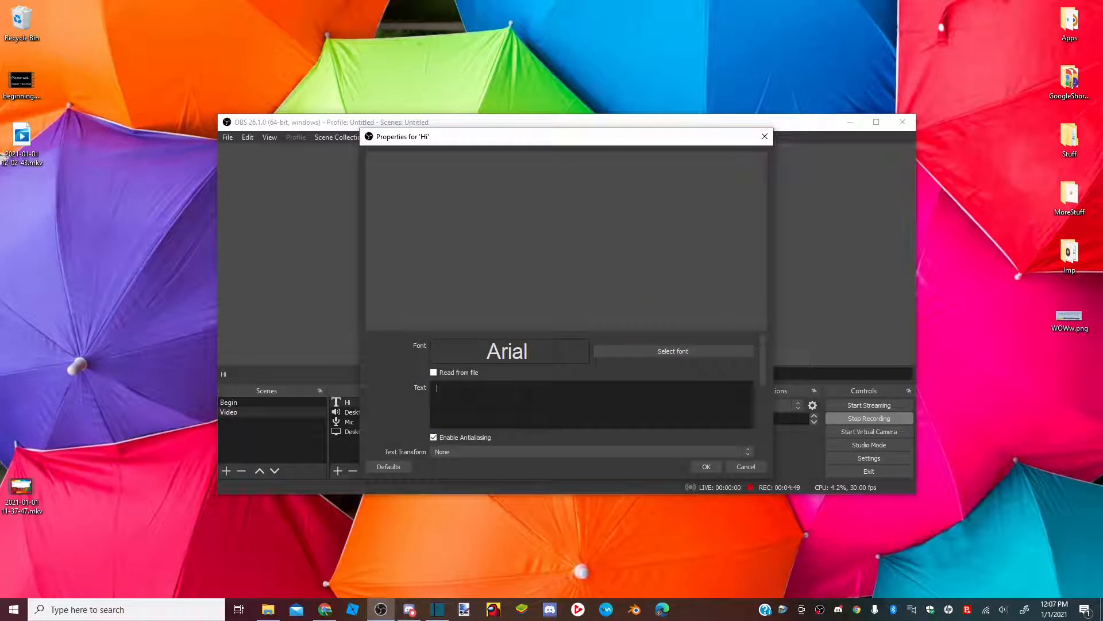
text(HI THERE)
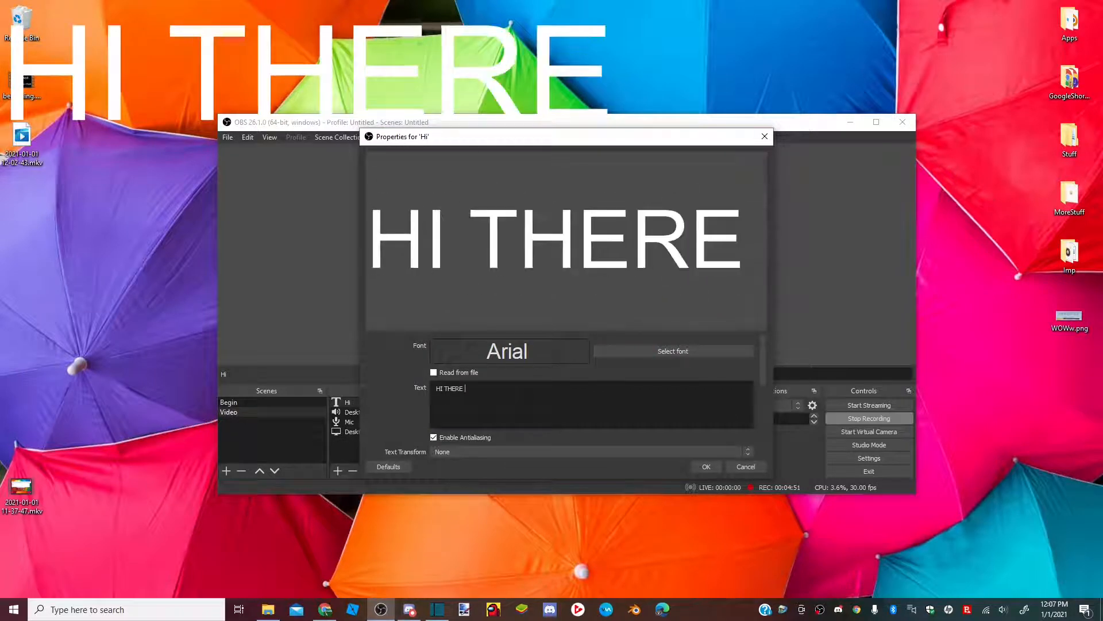
key(BackSpace)
key(BackSpace)
key(BackSpace)
key(BackSpace)
key(BackSpace)
key(BackSpace)
key(BackSpace)
key(BackSpace)
key(BackSpace)
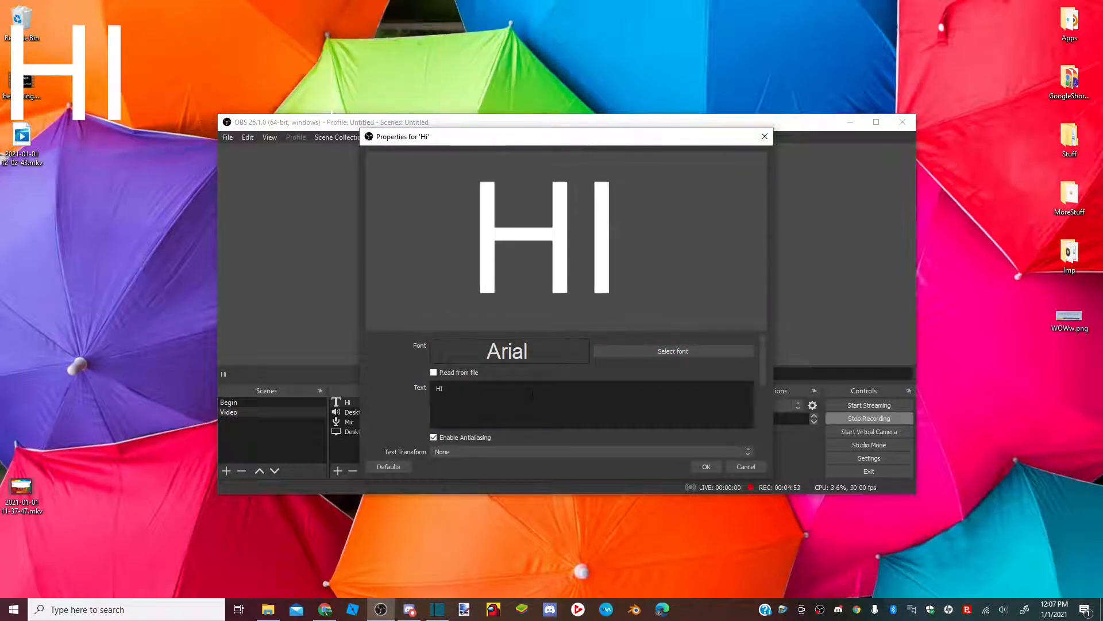
- Set the text of the Hi source to "OH HELLO THERE!" and accept its properties
text(OG HEL)
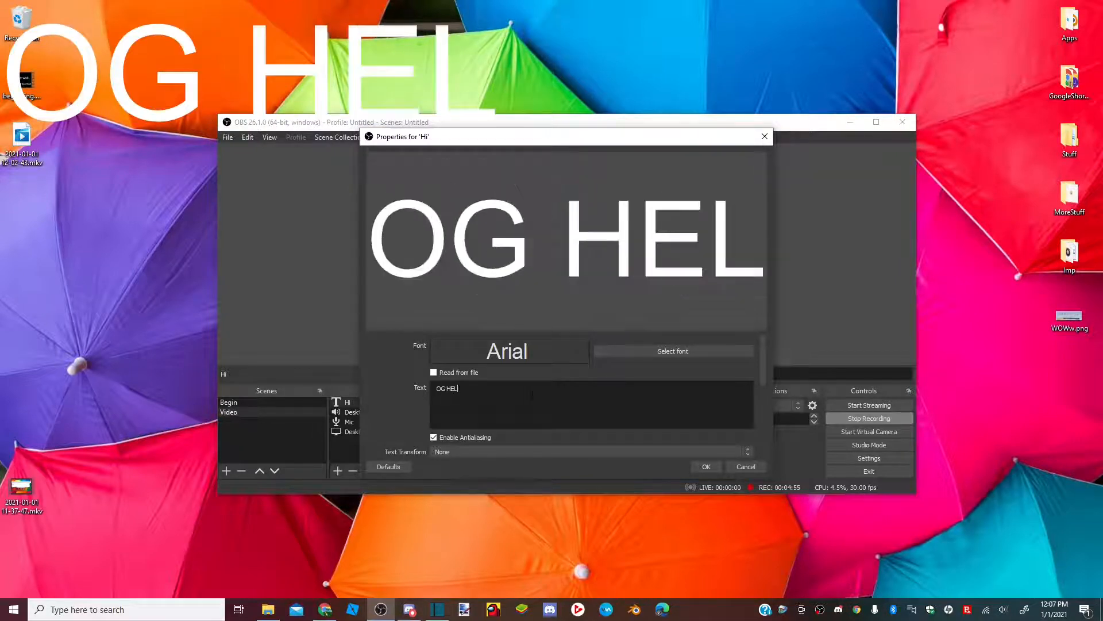
key(BackSpace)
key(BackSpace)
key(BackSpace)
key(BackSpace)
text(H HELL)
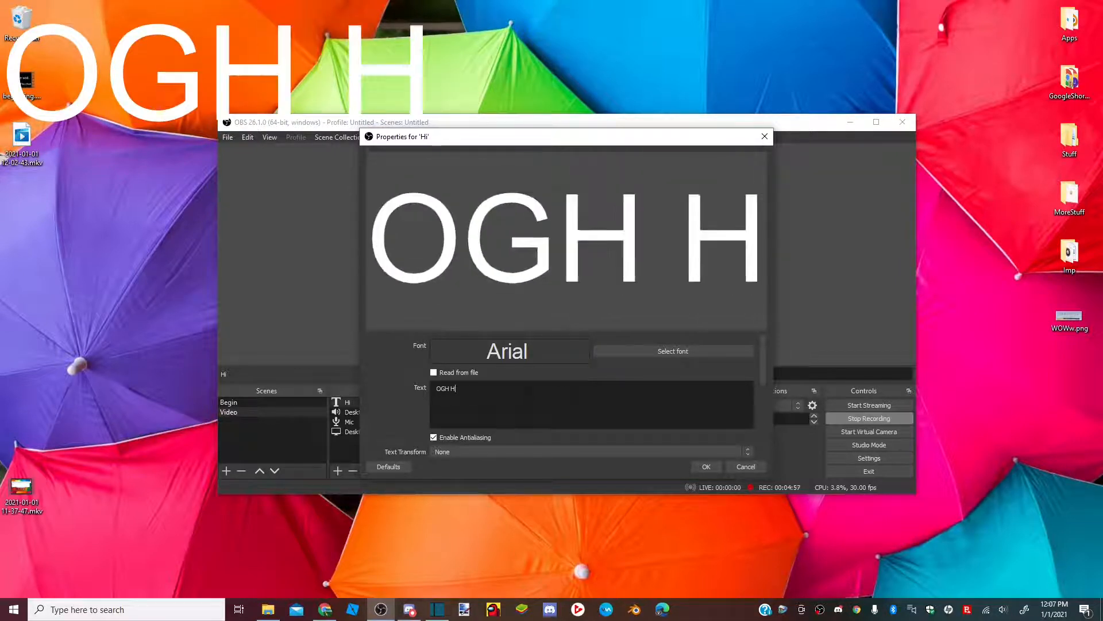
key(BackSpace)
key(BackSpace)
key(BackSpace)
key(BackSpace)
key(BackSpace)
key(BackSpace)
key(BackSpace)
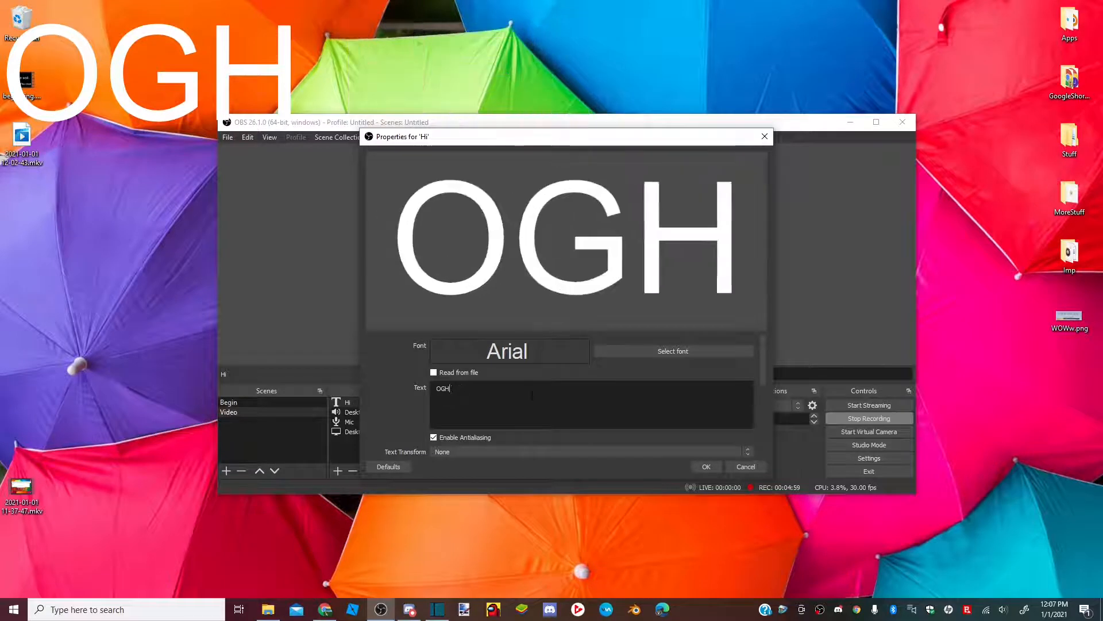
text(H HELL)
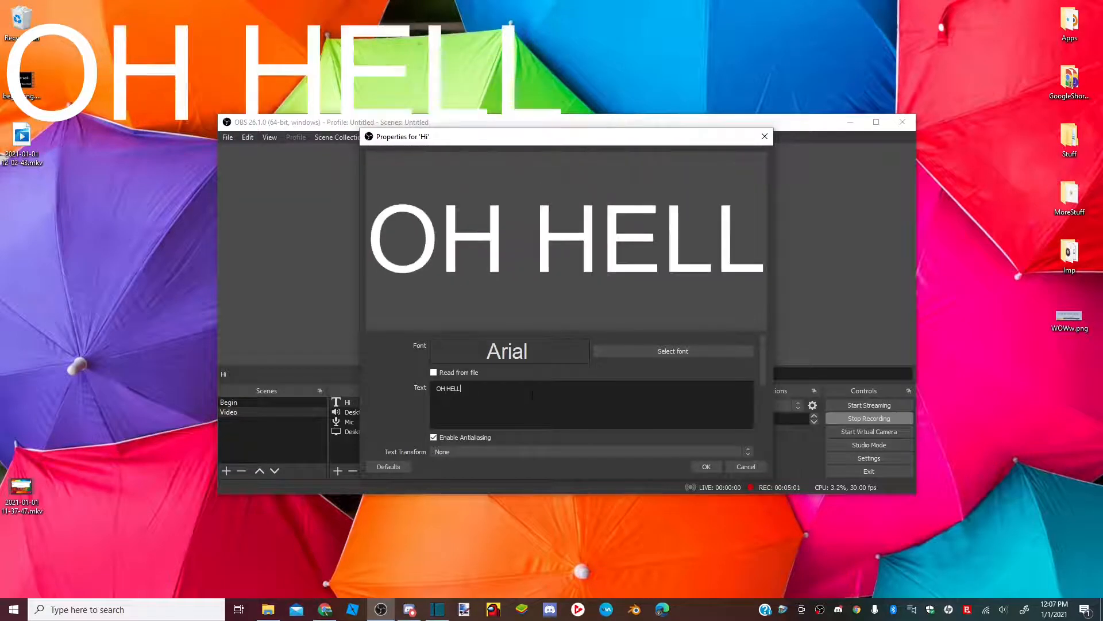
text(O THERE!)
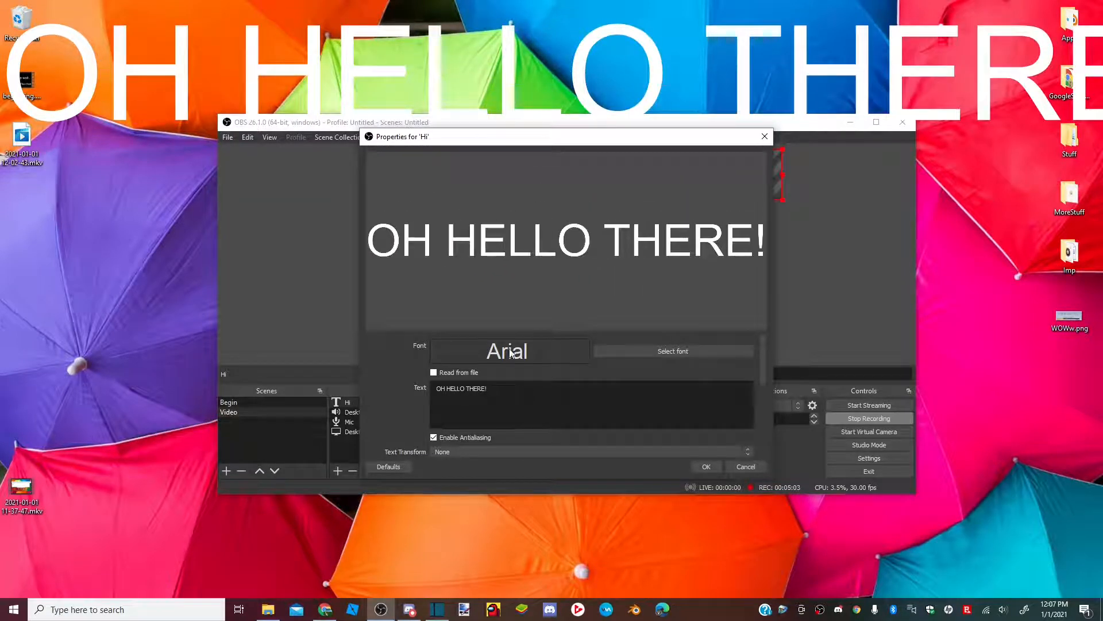
click(706, 467)
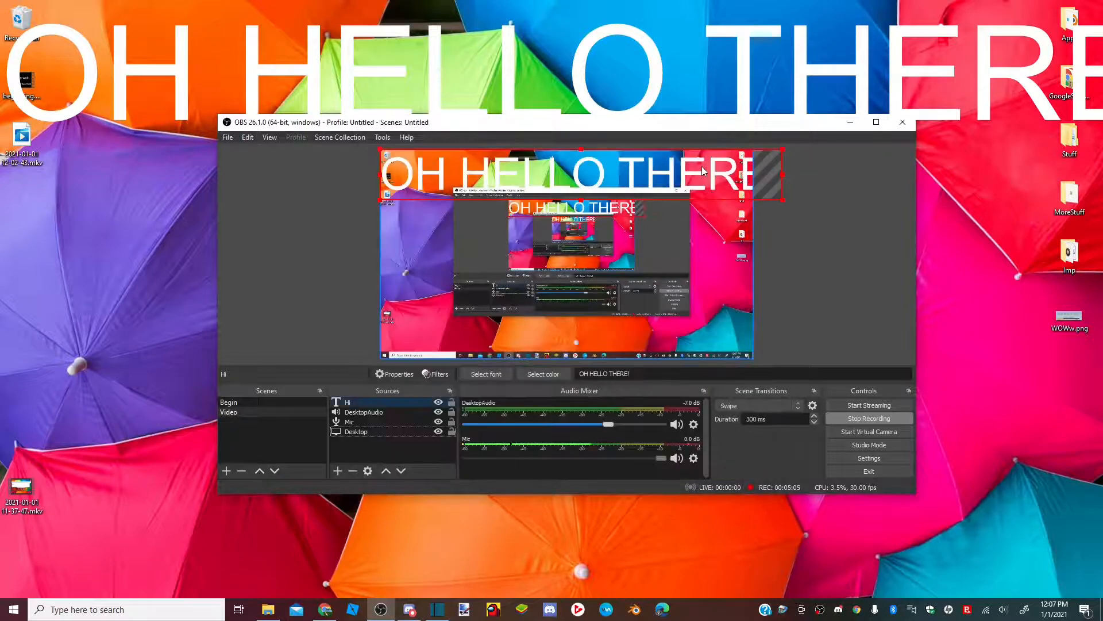
- Shrink the "OH HELLO THERE!" text to fit inside the canvas and place it in the canvas's lower-left area
drag(712, 161, 712, 281)
drag(781, 262, 660, 291)
drag(589, 291, 588, 329)
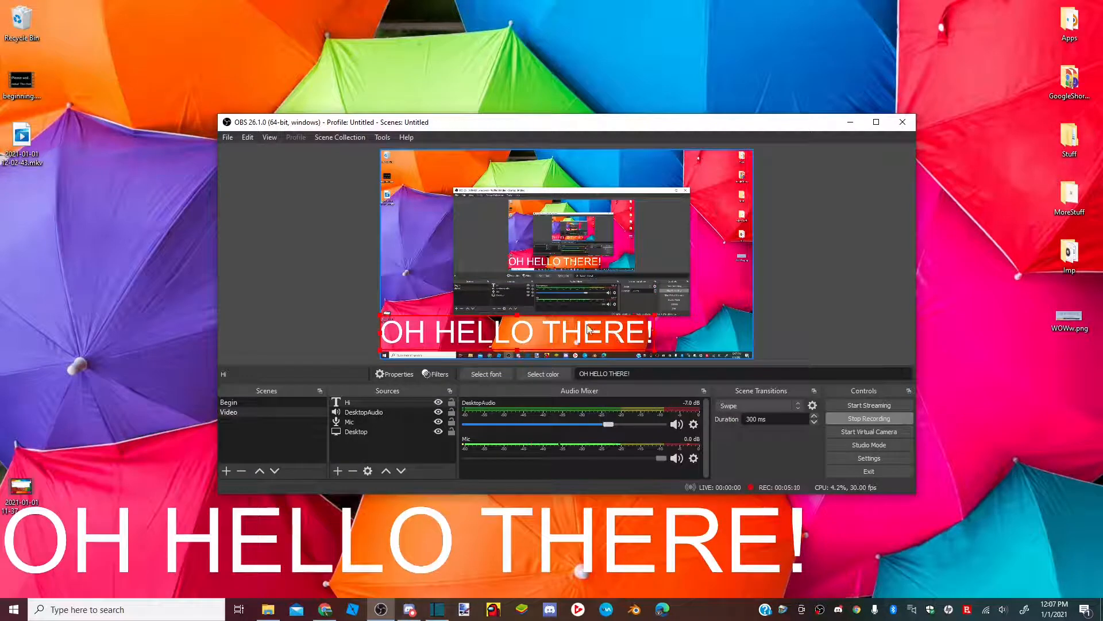
- Scale down the Desktop capture so it fills only the canvas's upper-right area above the text, and deselect it
click(355, 432)
drag(381, 360, 498, 294)
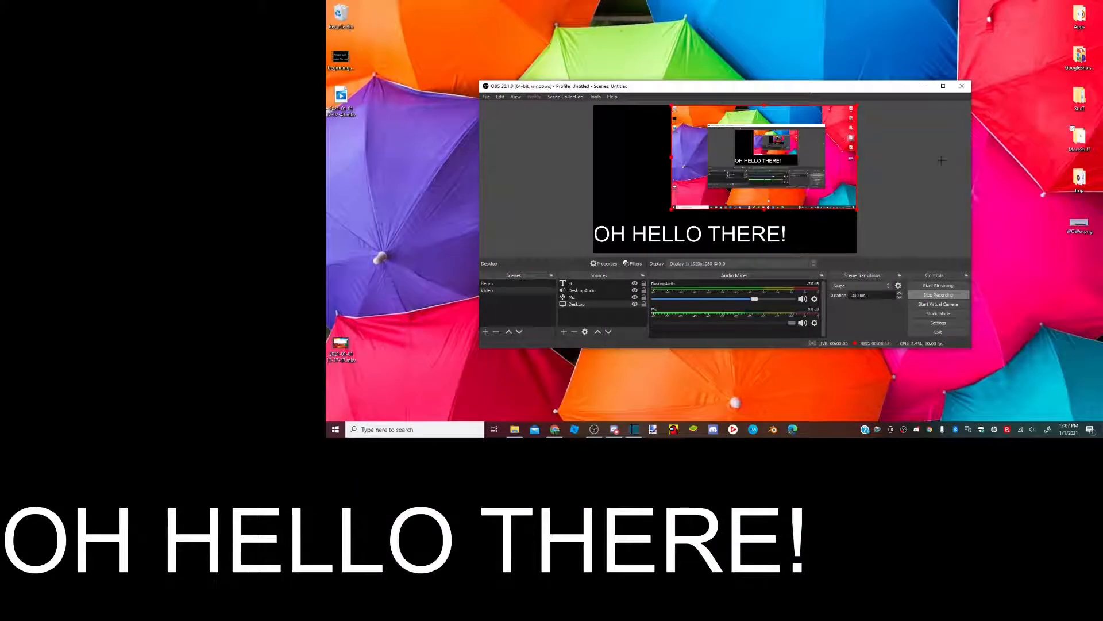
drag(724, 202, 652, 185)
drag(426, 82, 778, 177)
click(939, 183)
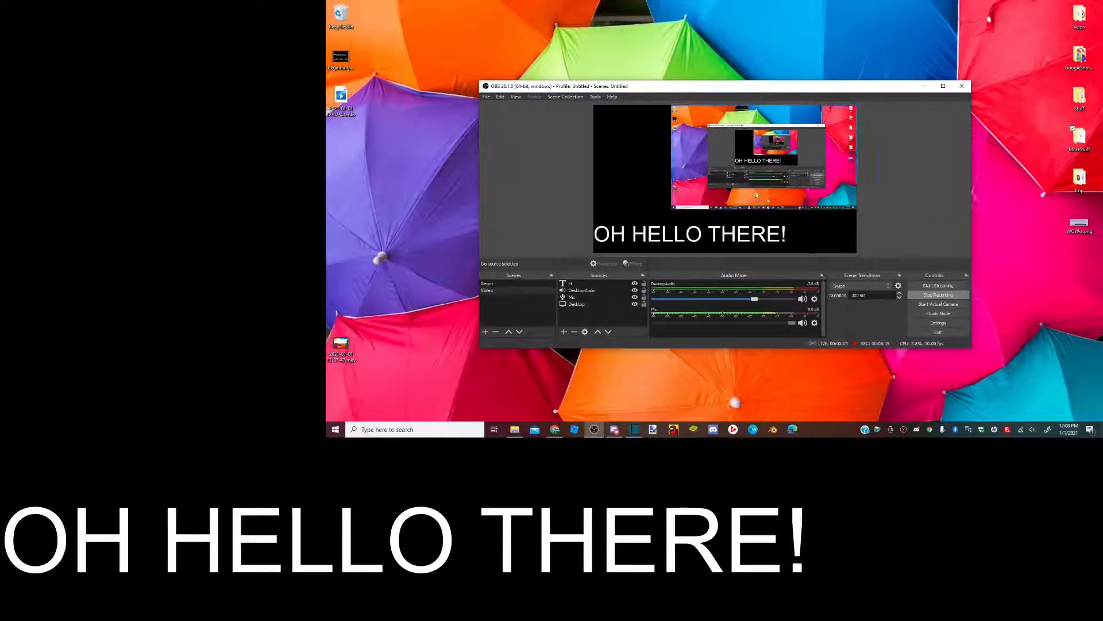
- Change the font of the Hi text source to Arial Rounded MT Bold
click(578, 284)
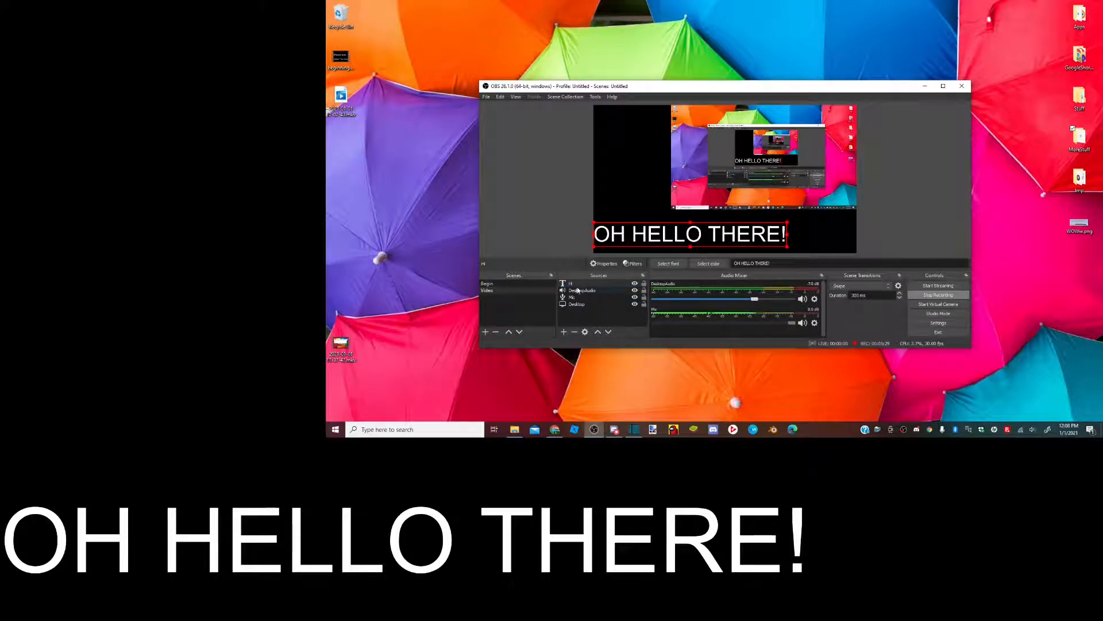
click(604, 263)
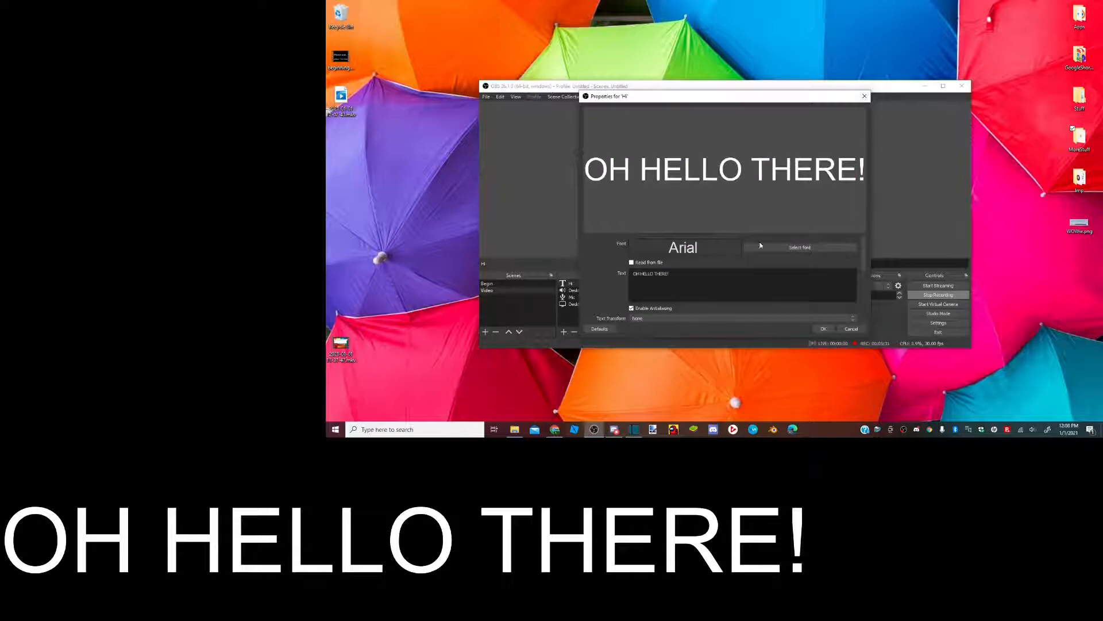
click(760, 246)
click(661, 203)
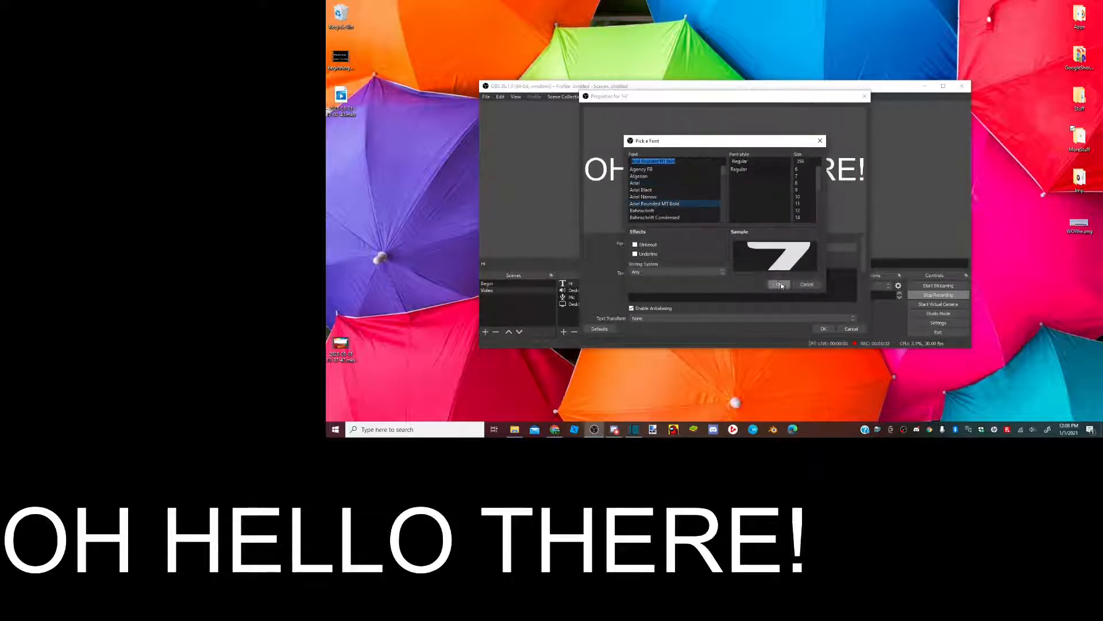
click(780, 284)
- Set the text color of the Hi source to orange, #ff5500
scroll(853, 278, down, 3)
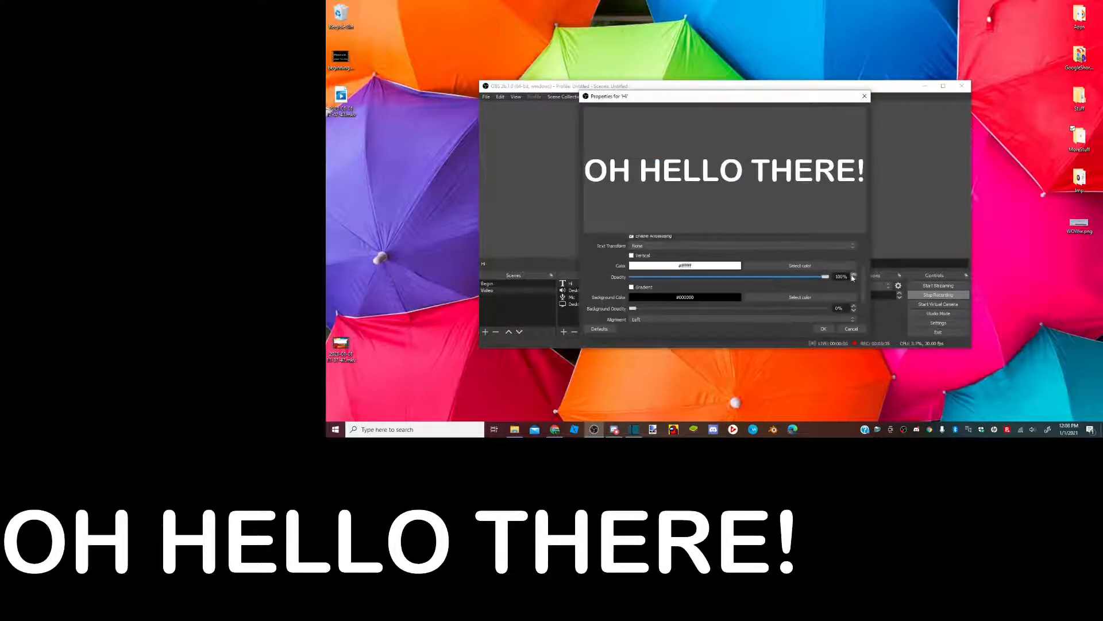
click(815, 267)
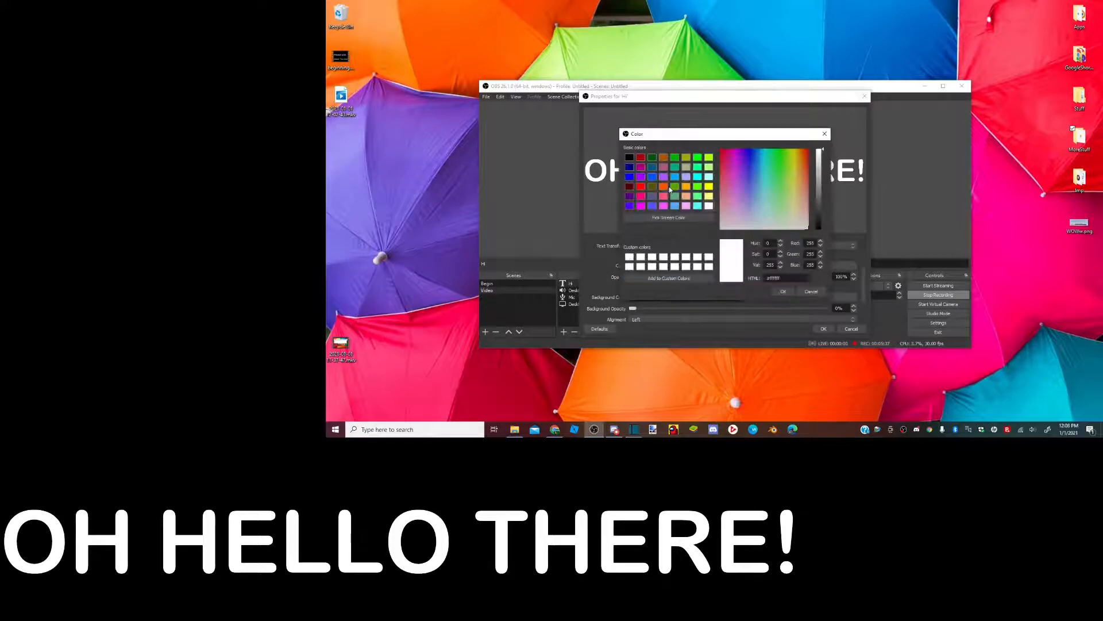
click(666, 187)
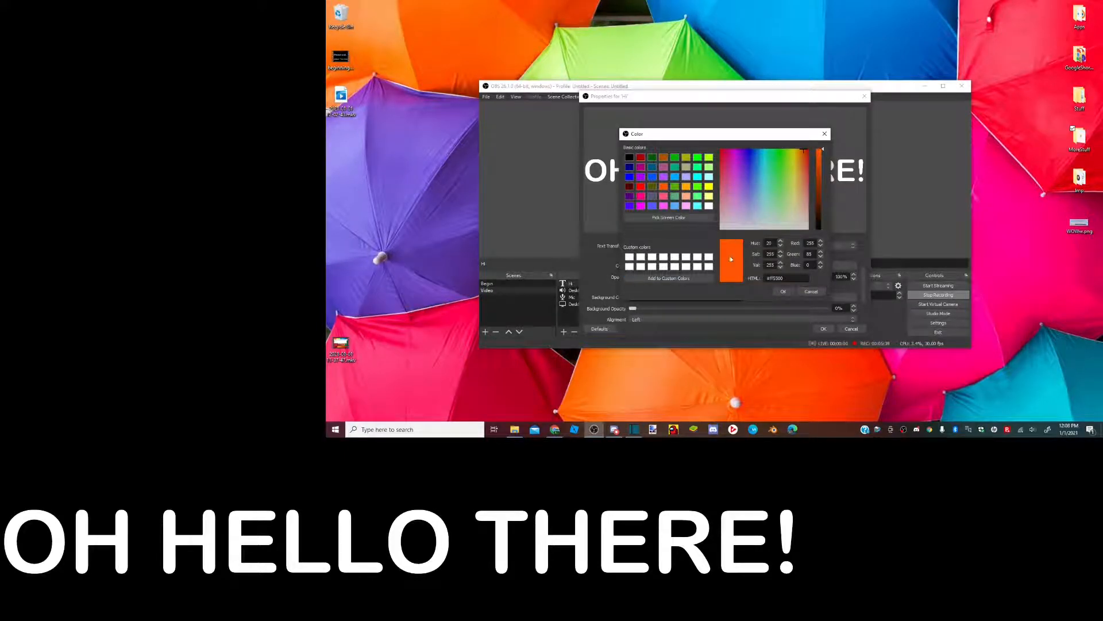
click(784, 291)
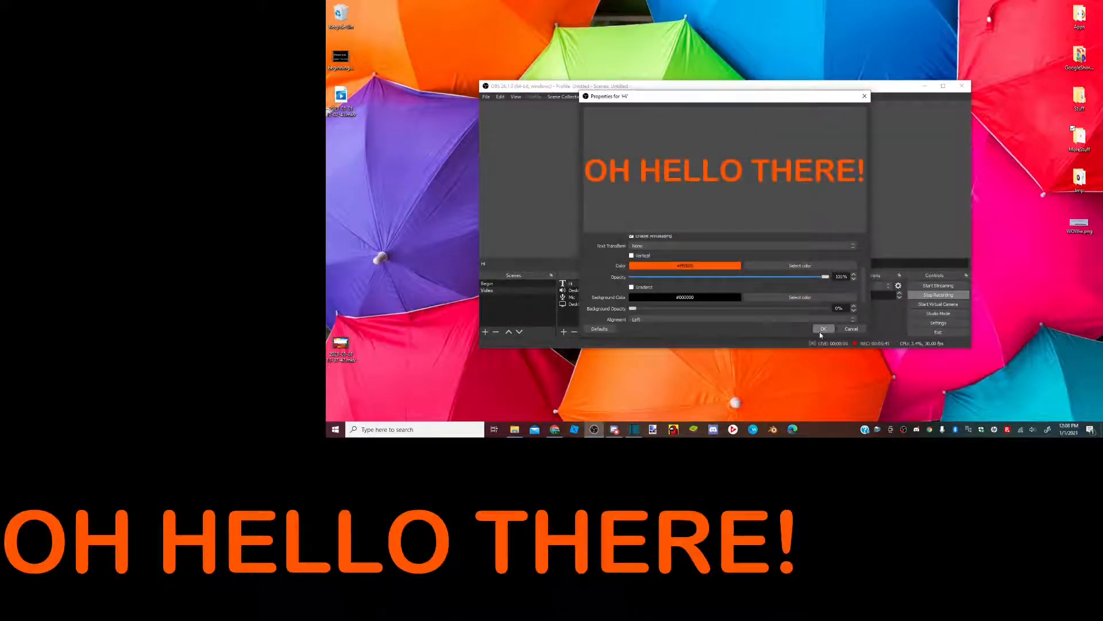
- Accept the Hi text properties, enlarge the orange text to span the full canvas width, and deselect it
click(822, 330)
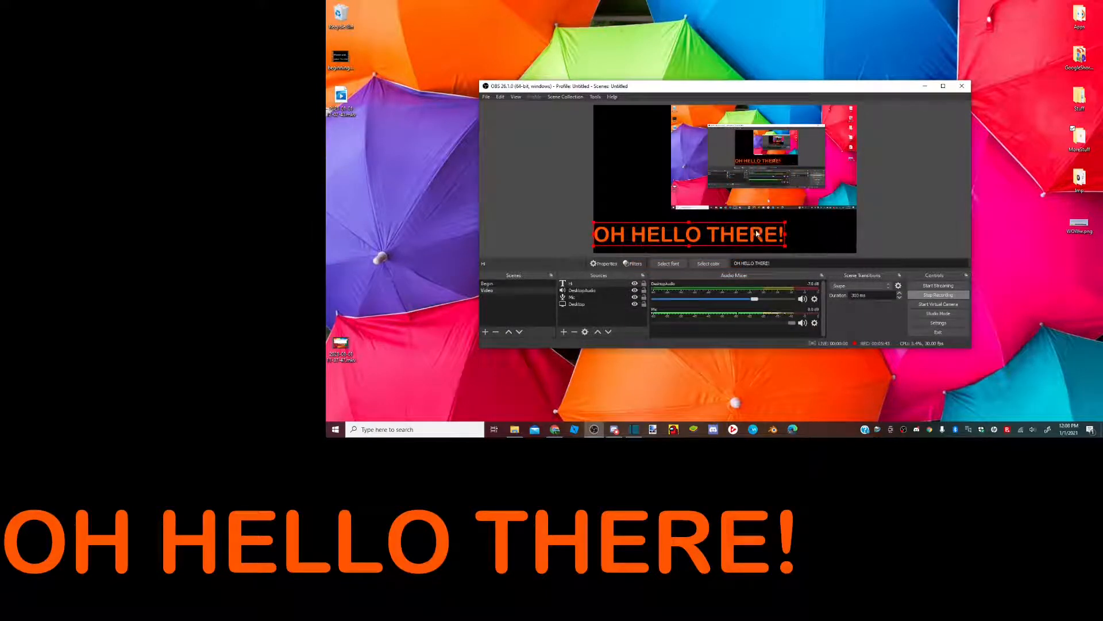
drag(769, 229, 854, 228)
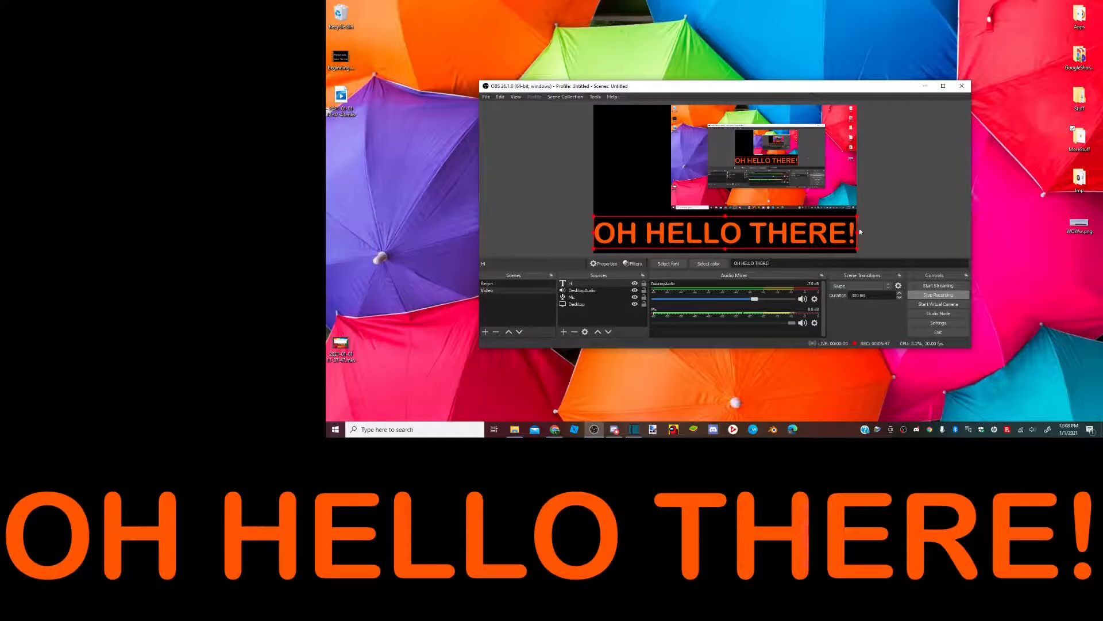
click(898, 220)
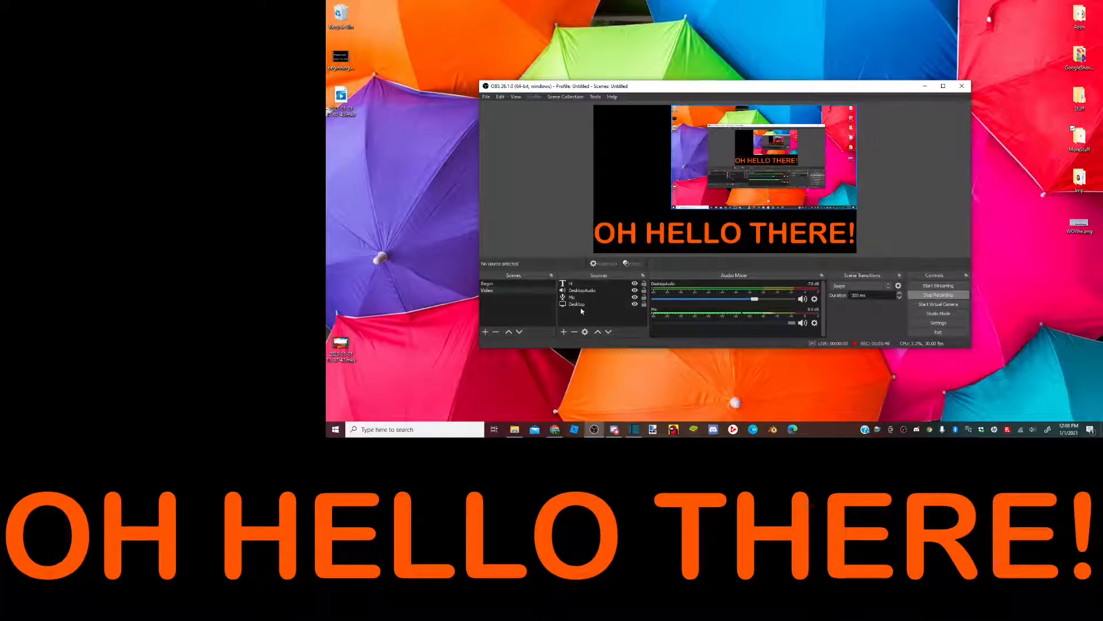
- Add a Scroll effect filter with its default name to the Hi text source
right_click(587, 283)
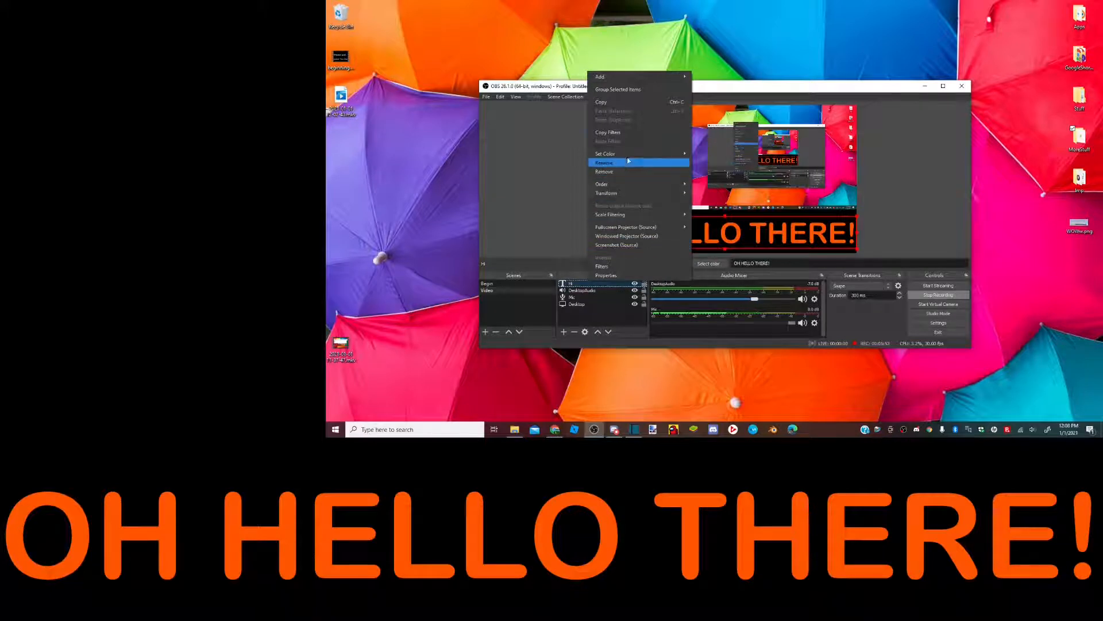
click(603, 266)
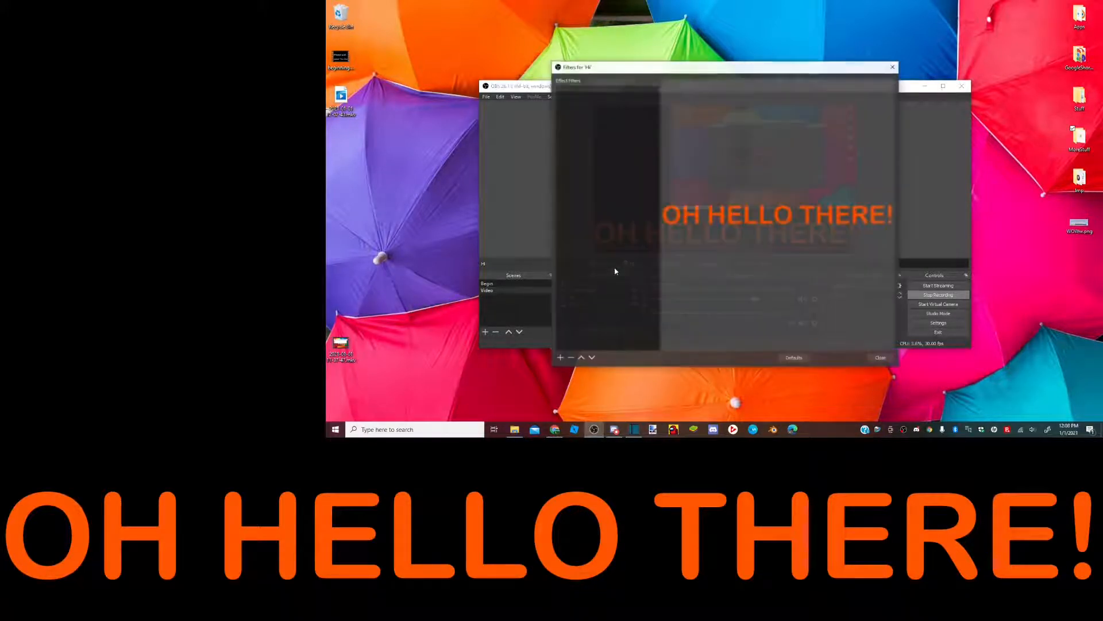
click(560, 358)
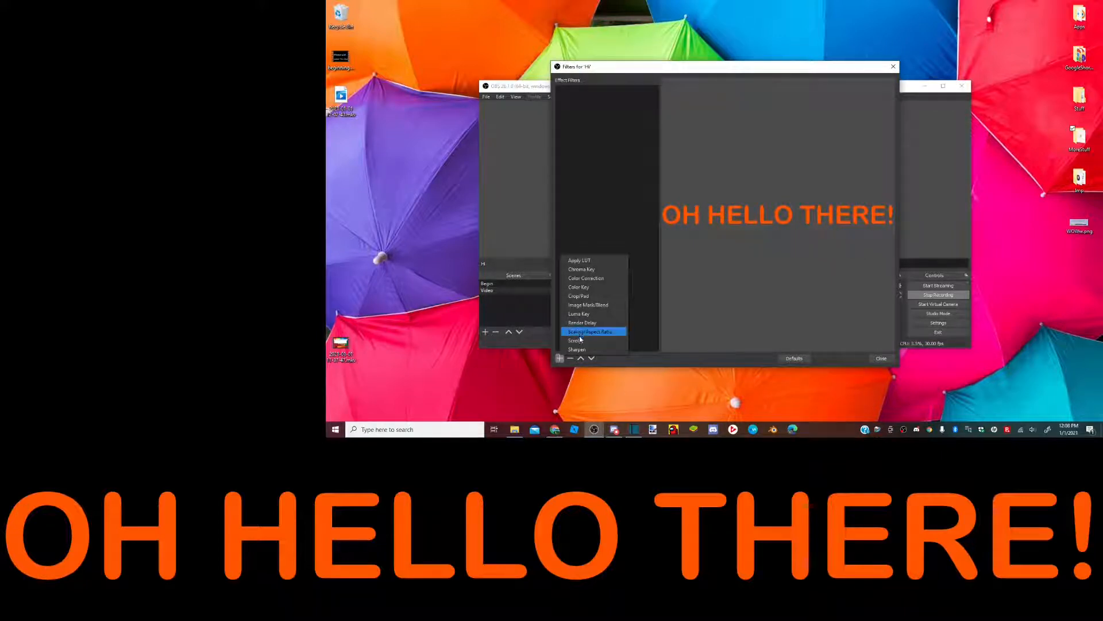
click(578, 340)
click(711, 233)
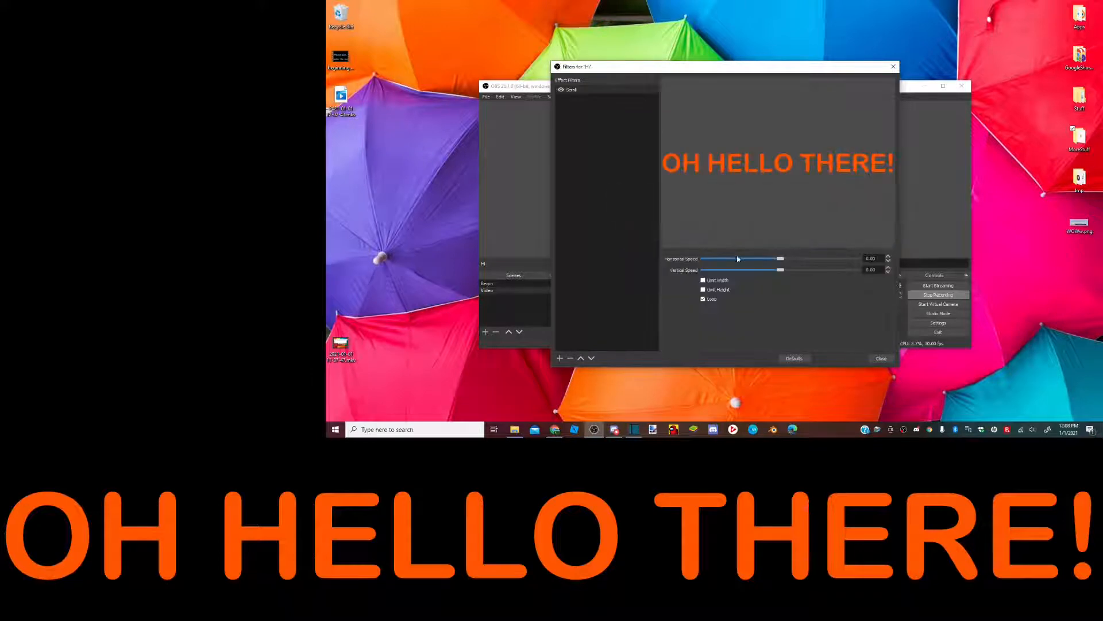
- Set the Scroll filter's horizontal speed to about -73 and vertical speed to about -130, and close the filters
drag(781, 260, 737, 259)
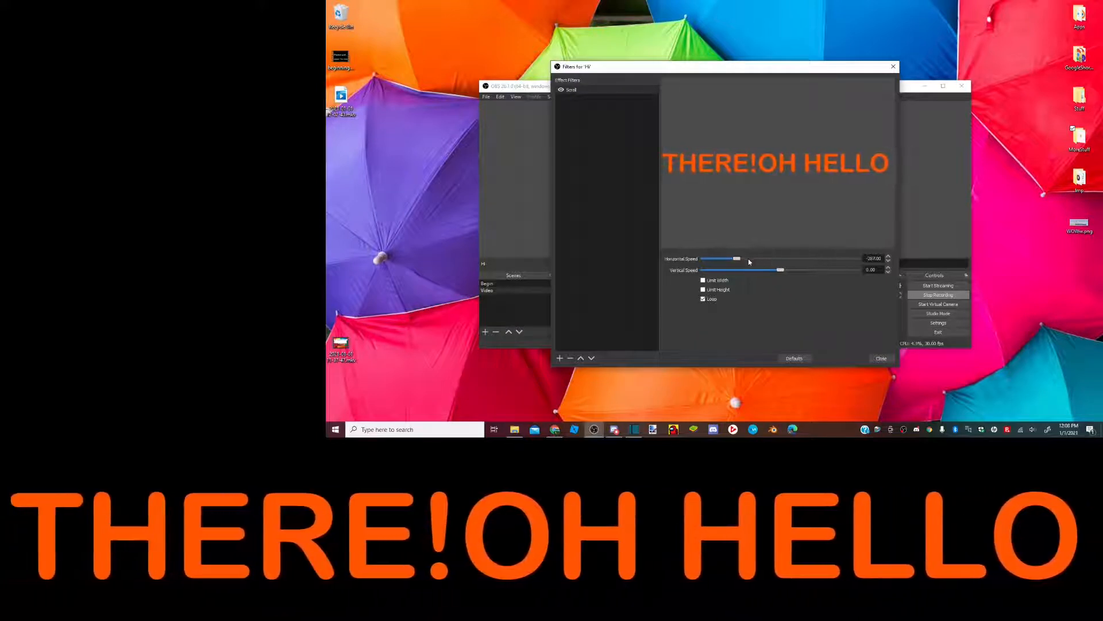
drag(737, 258, 660, 258)
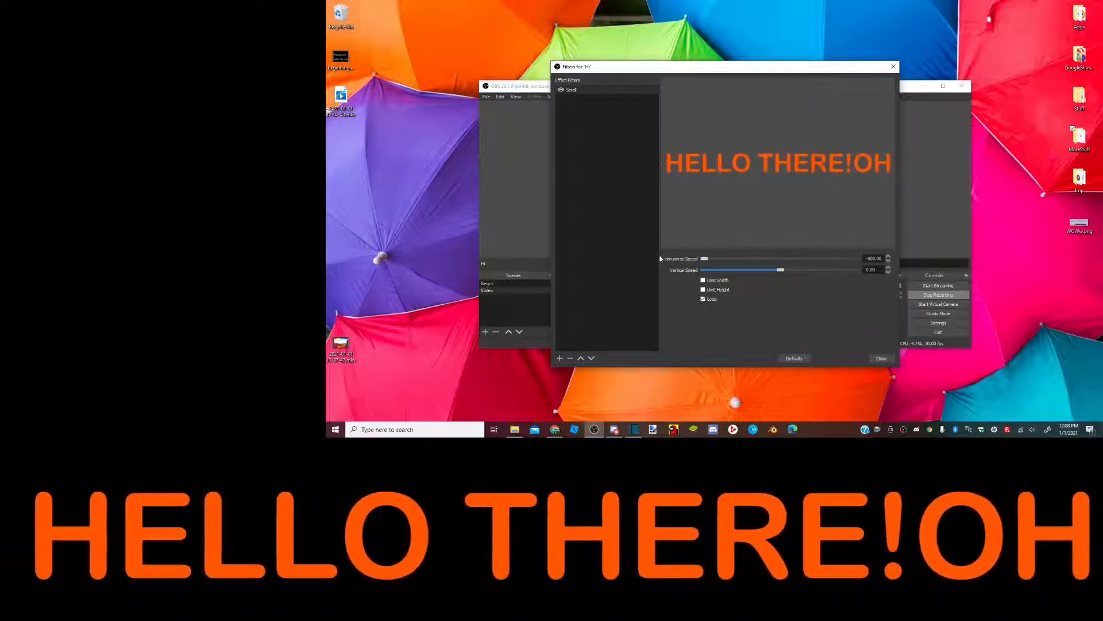
drag(704, 259, 768, 261)
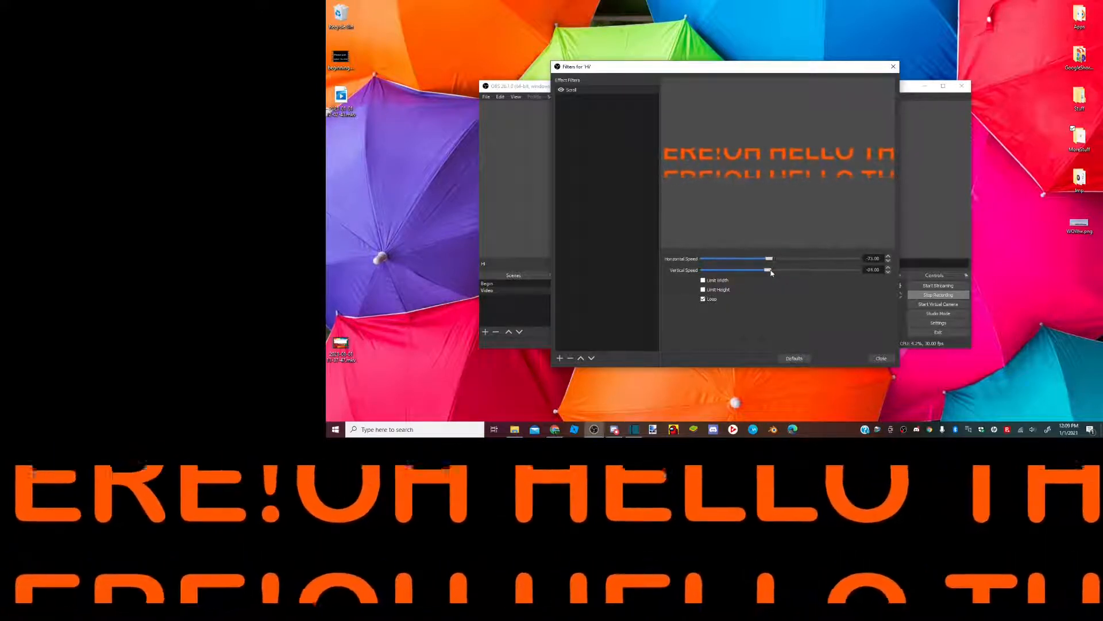
drag(762, 272, 733, 272)
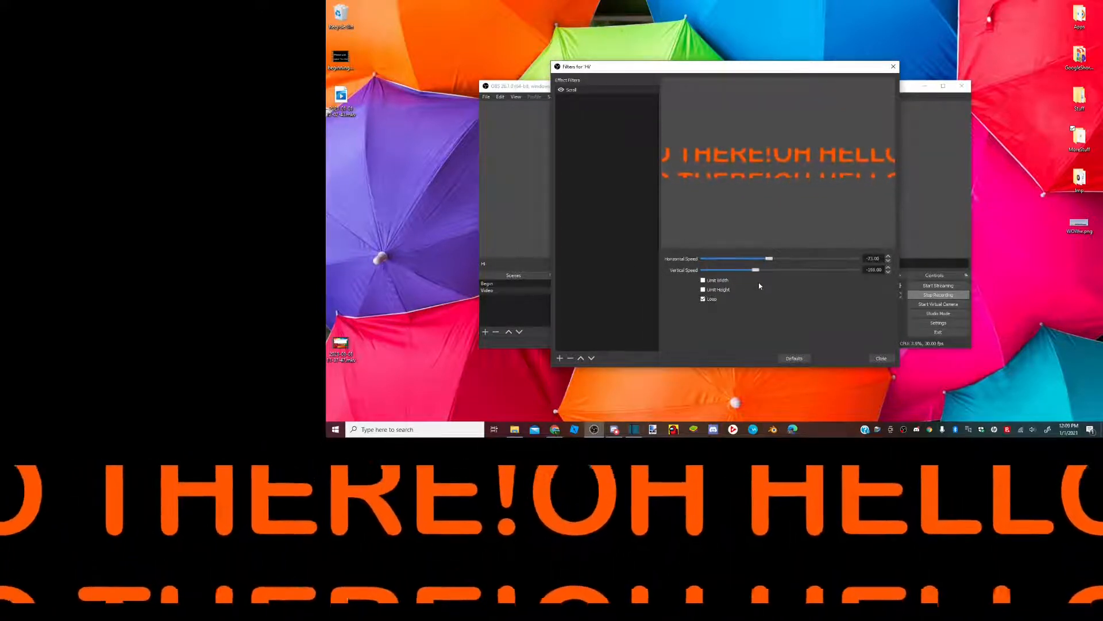
drag(770, 287, 764, 286)
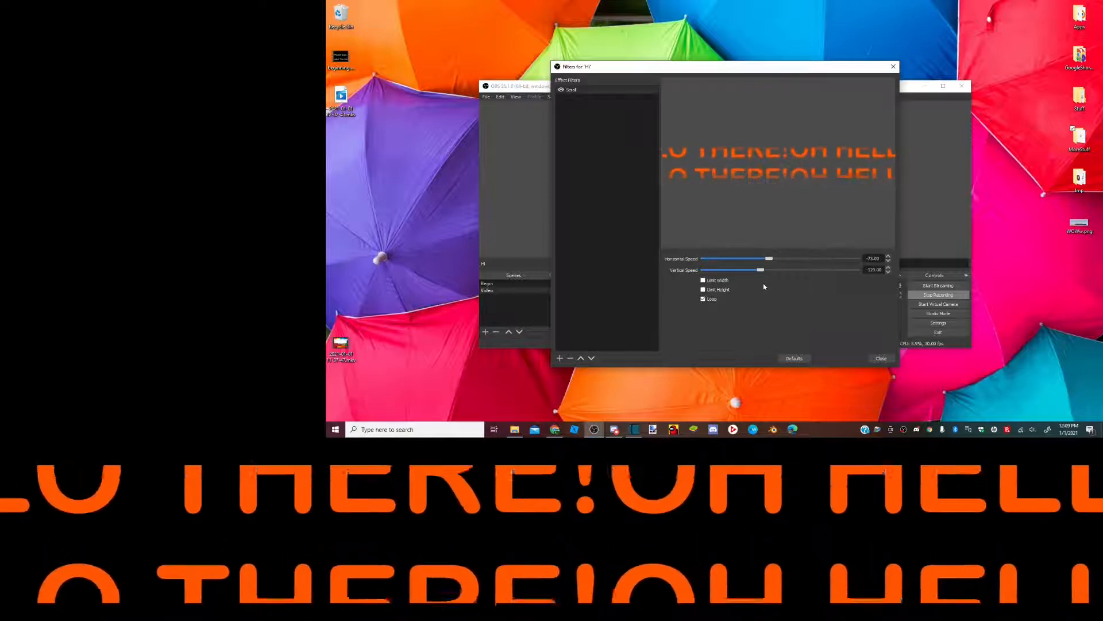
click(879, 359)
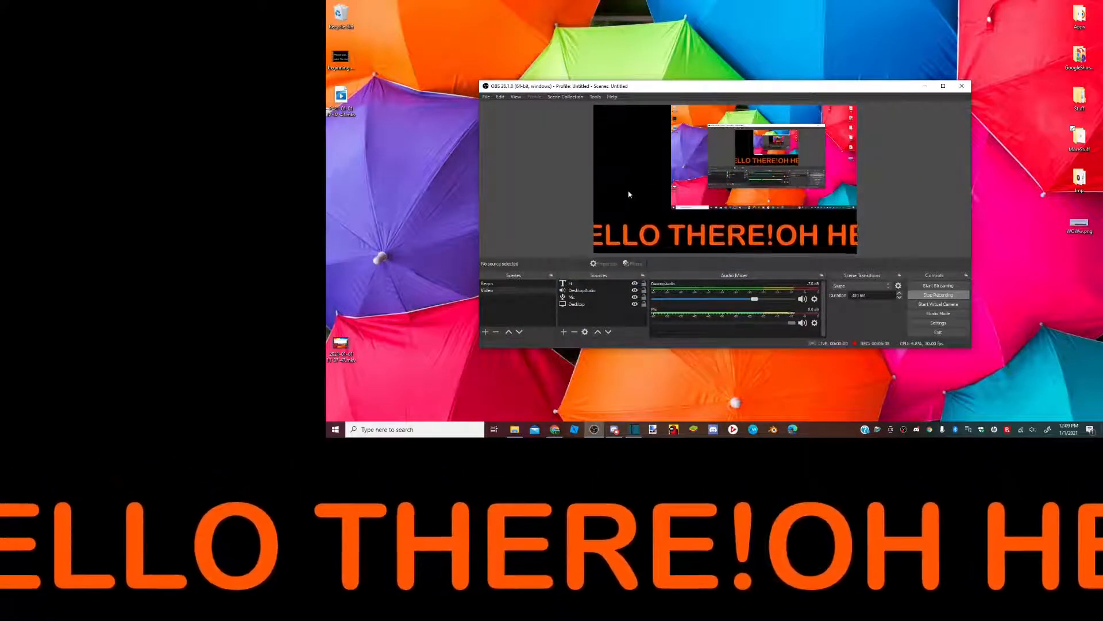
- Add a Video Capture Device source with the default name, using the HP camera as its device
click(564, 331)
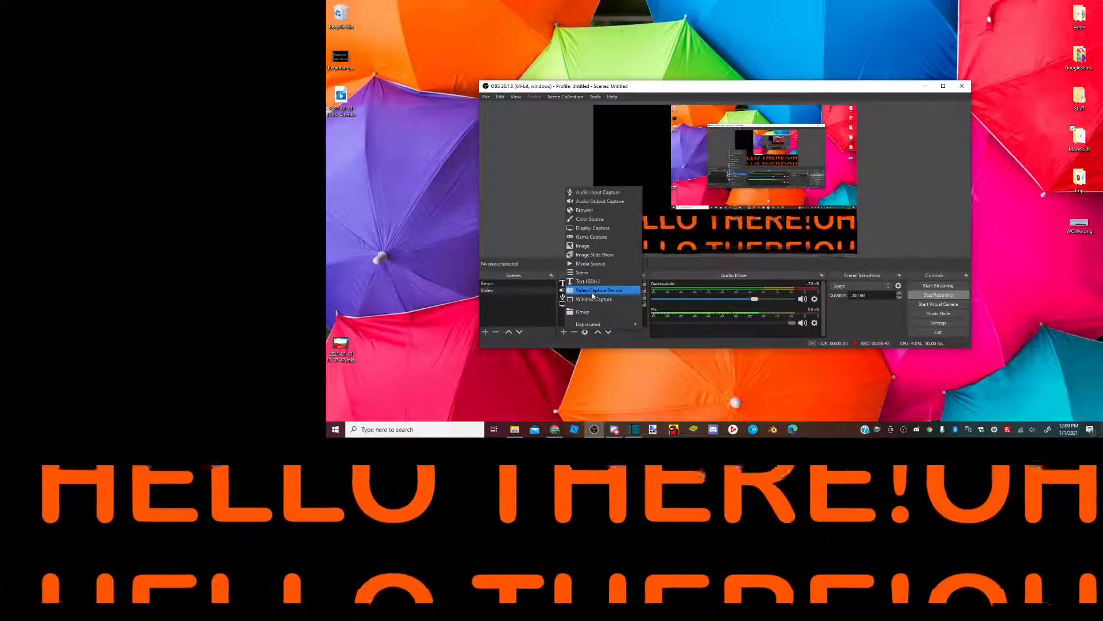
click(592, 293)
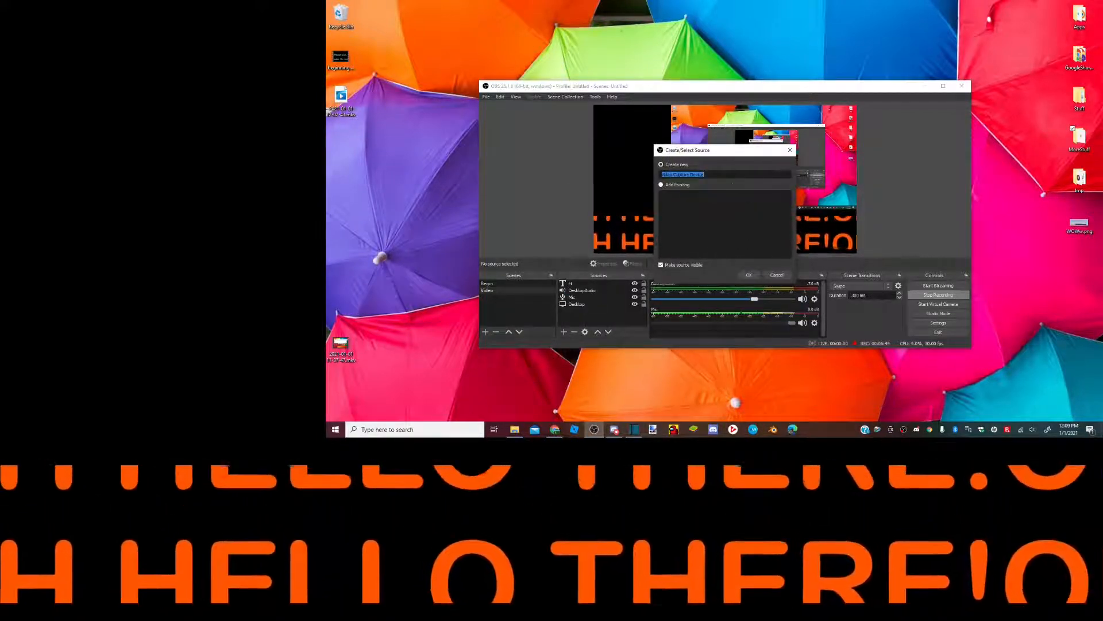
click(742, 276)
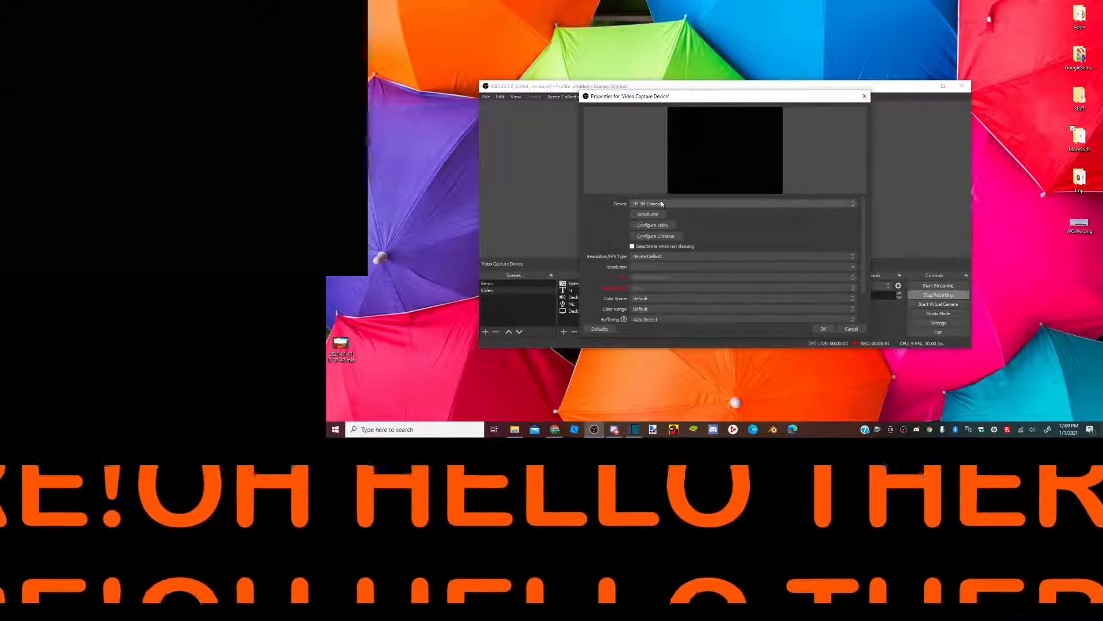
click(661, 203)
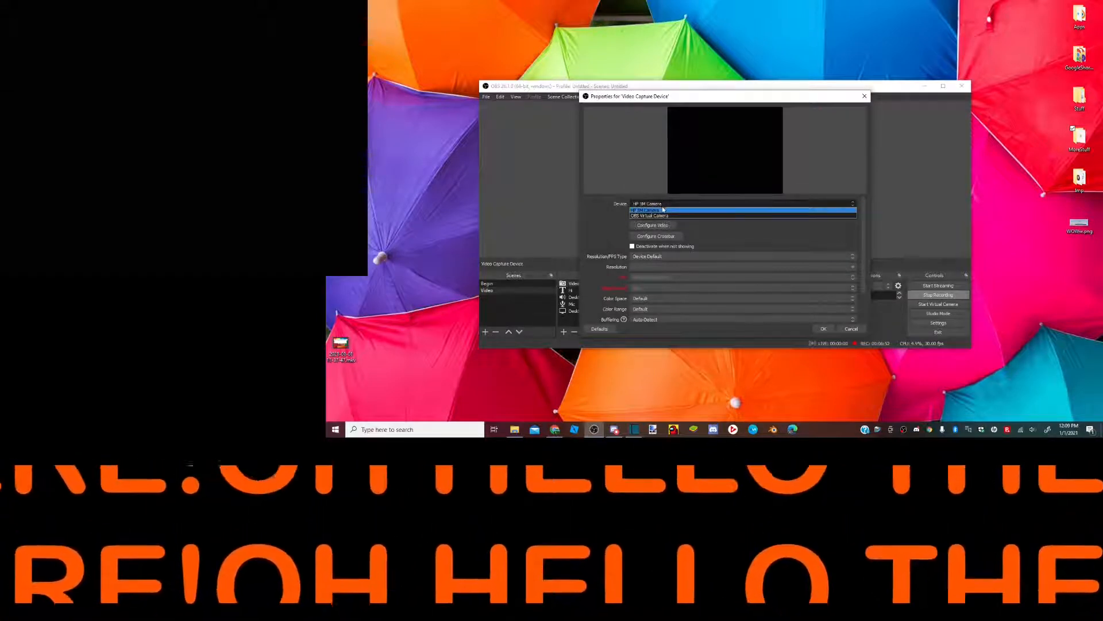
click(664, 210)
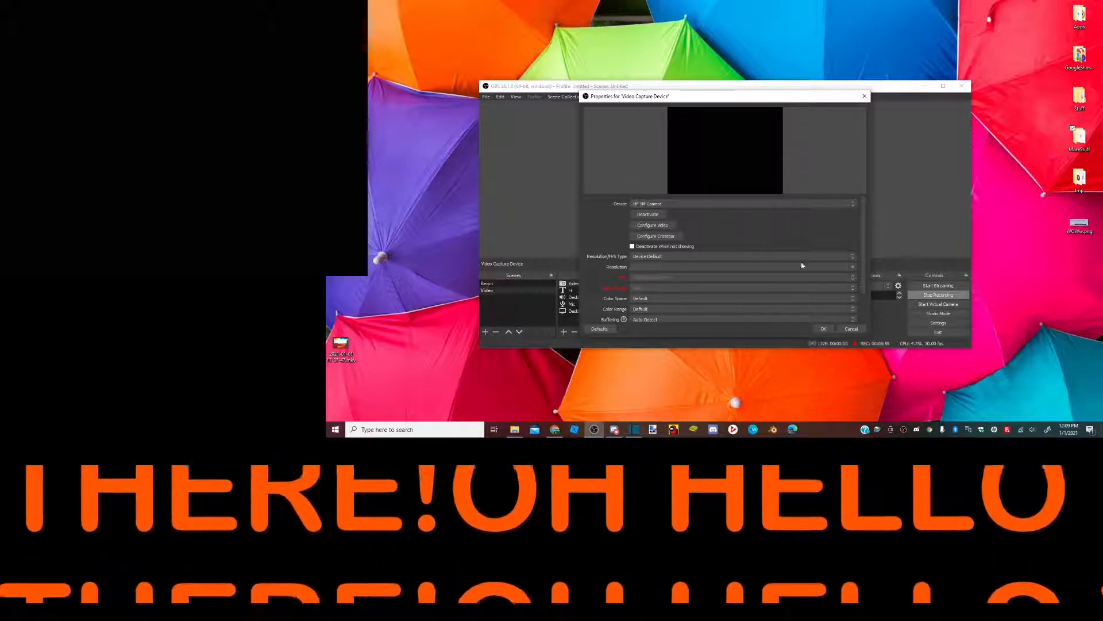
click(823, 329)
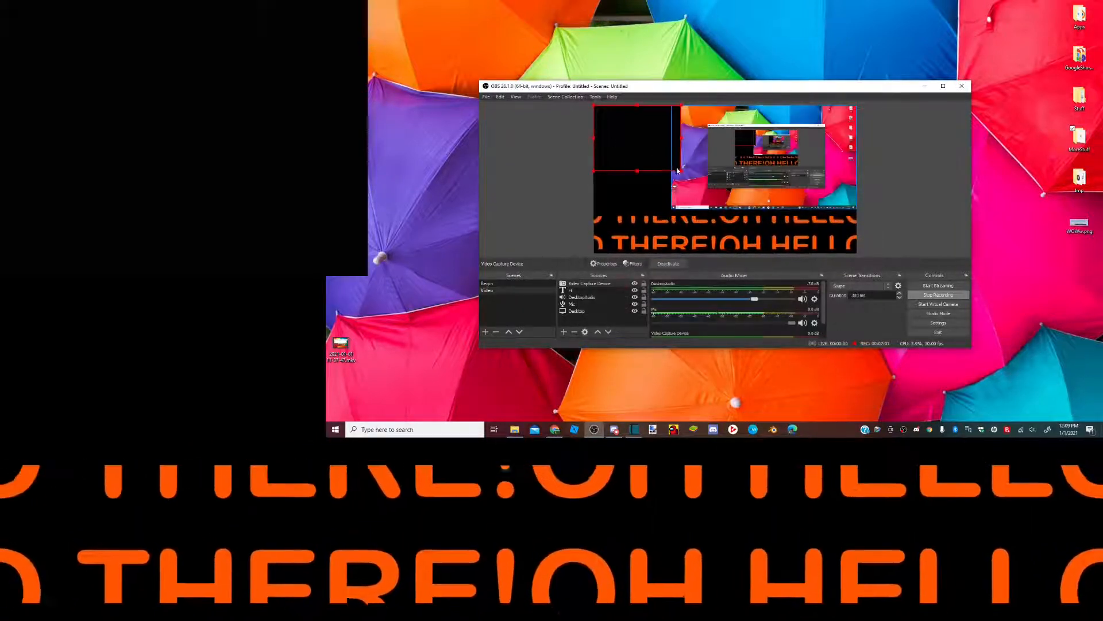
- Enlarge the Desktop capture to fill the canvas, place the video capture in the canvas's upper-left corner, and deselect it
drag(682, 171, 418, 362)
drag(500, 286, 458, 283)
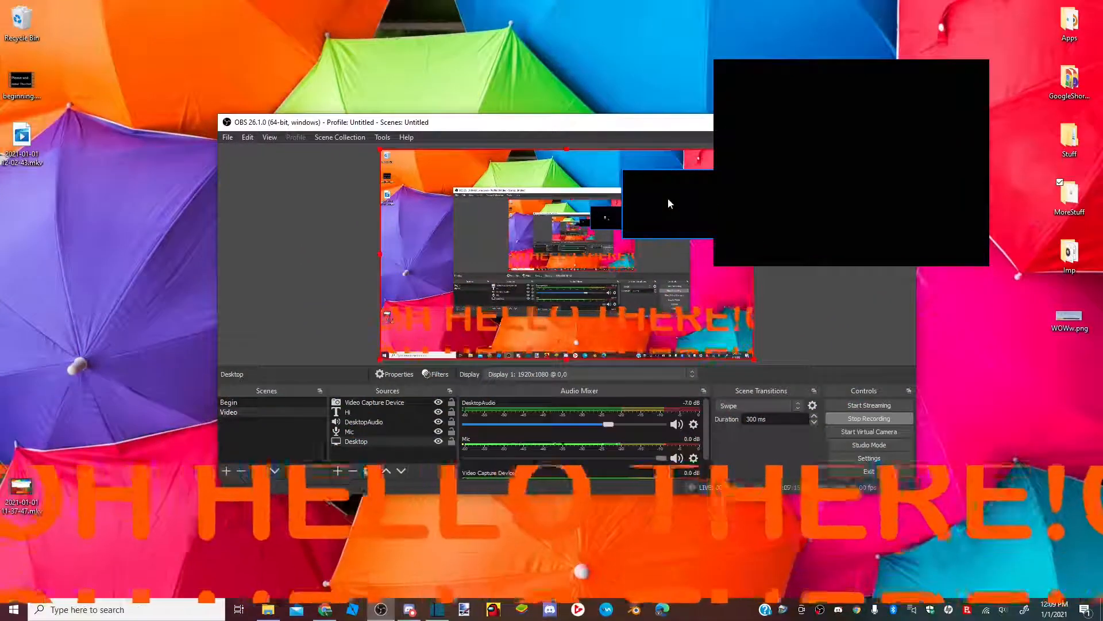
drag(674, 202, 427, 185)
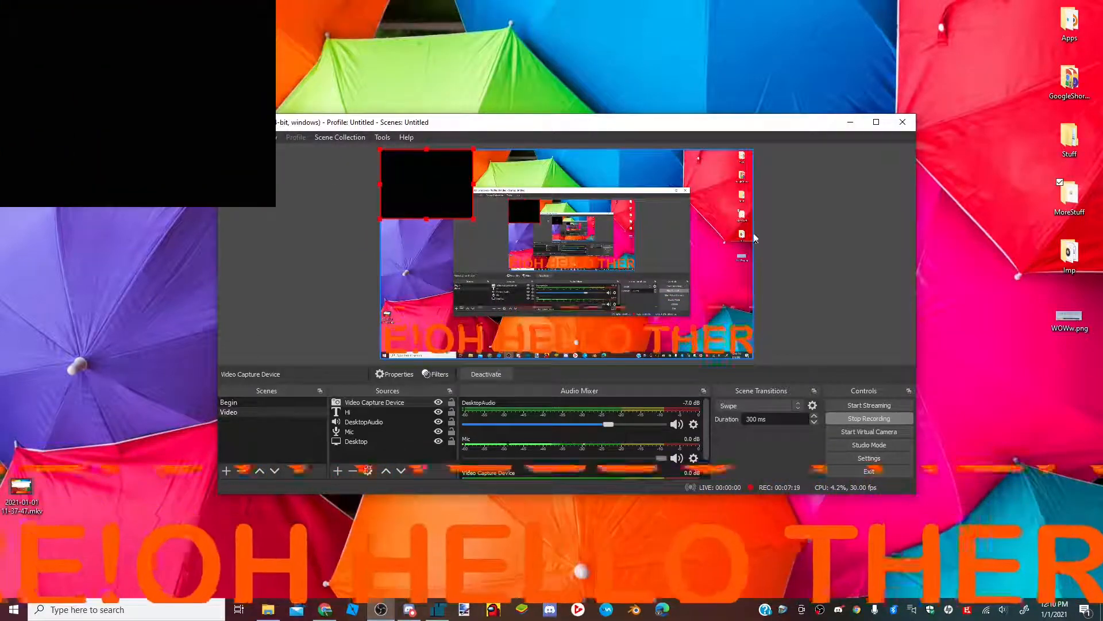
click(831, 215)
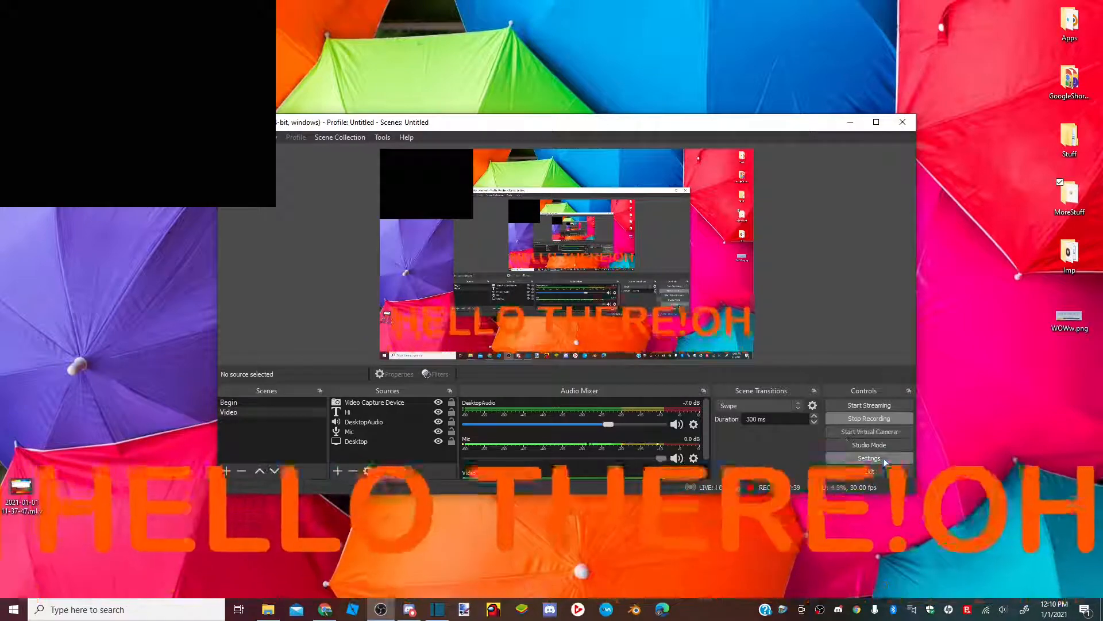
- Open the advanced settings and choose Above Normal as the process priority
scroll(540, 424, down, 1)
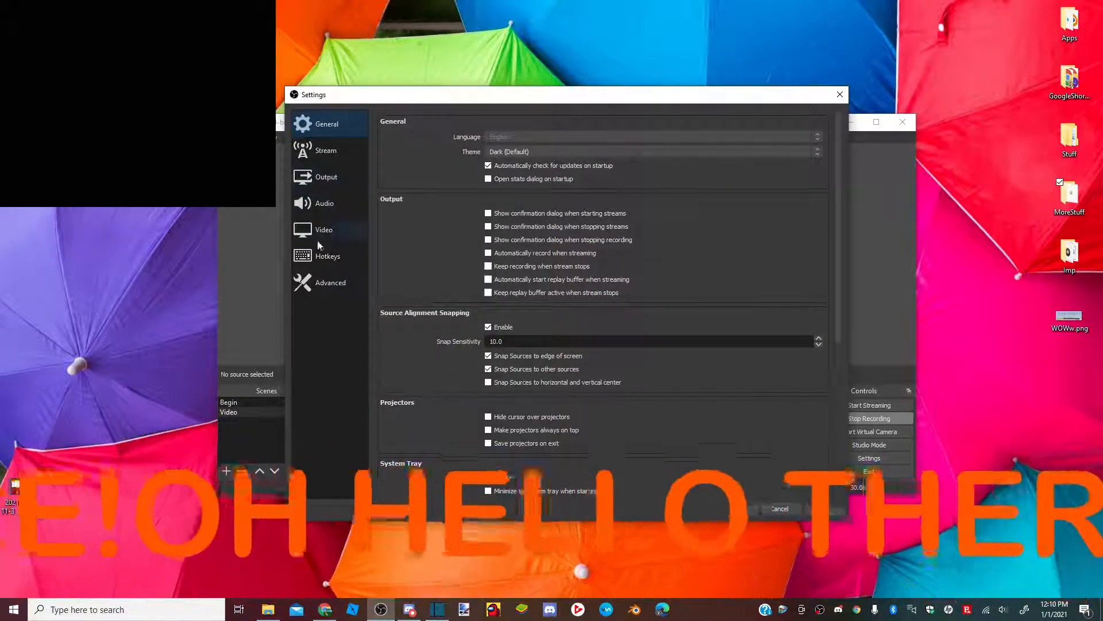
click(323, 282)
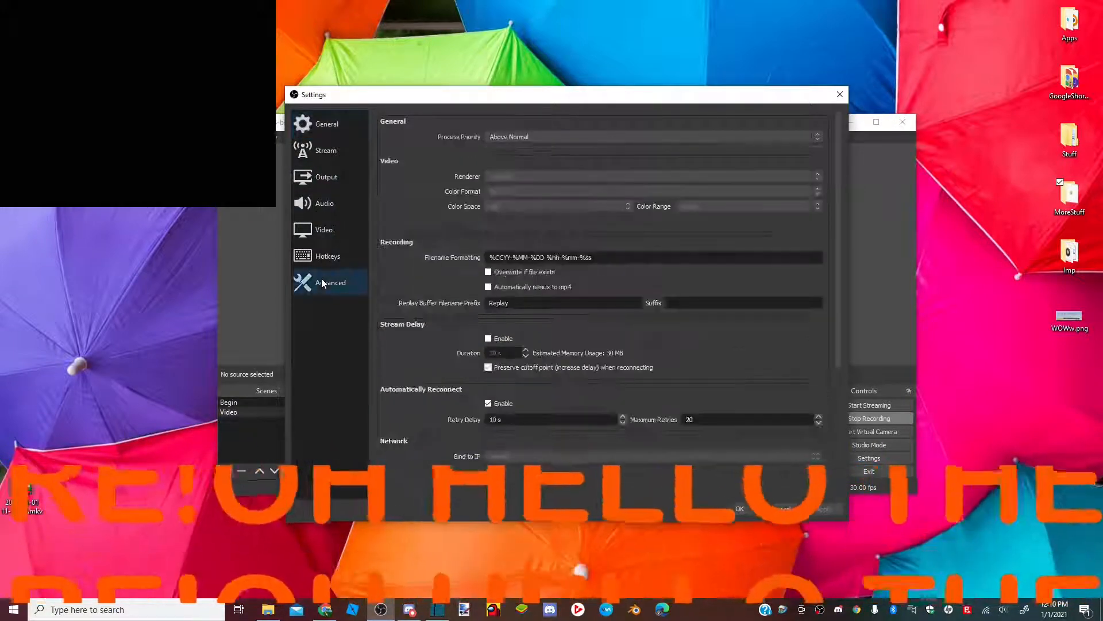
click(517, 138)
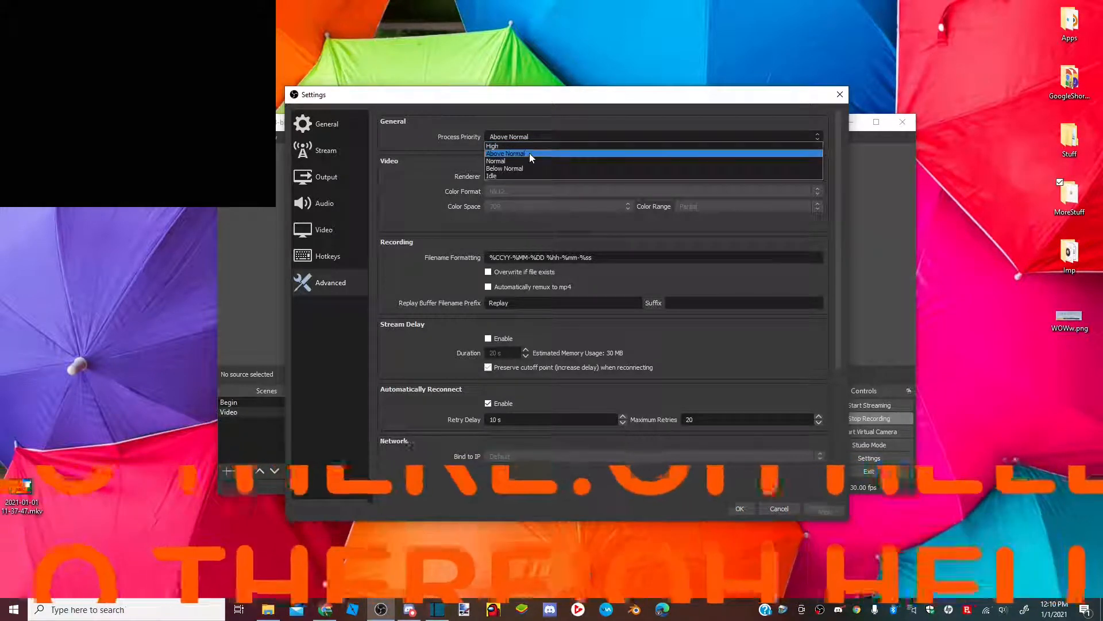
click(529, 153)
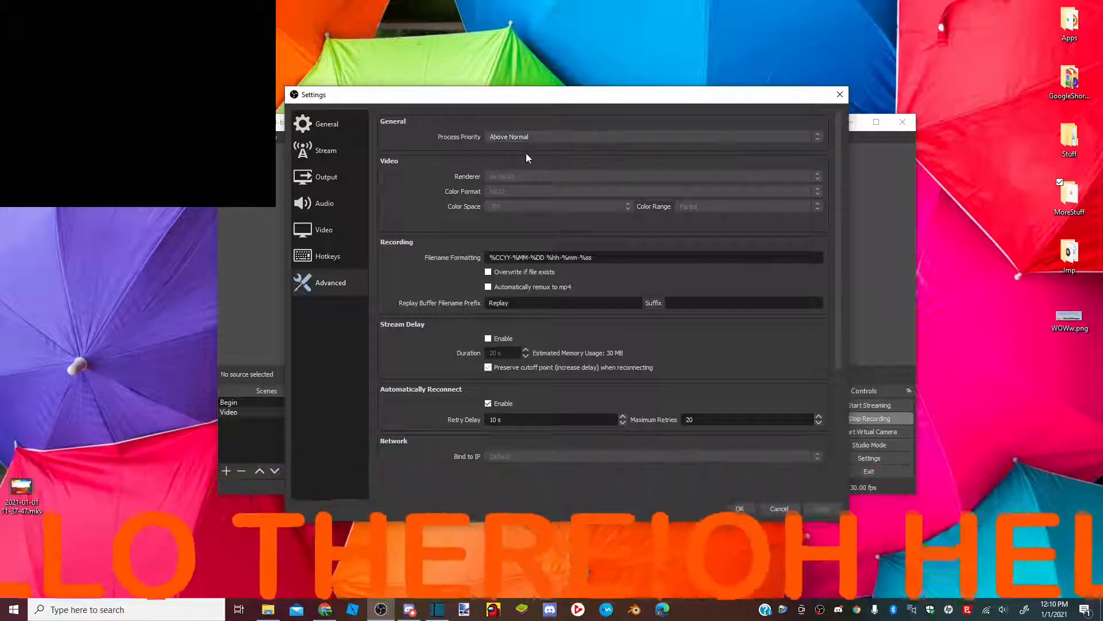
- Assign the hotkeys Alt + B to Start Recording and Alt + S to Stop Recording, and apply the settings
click(336, 256)
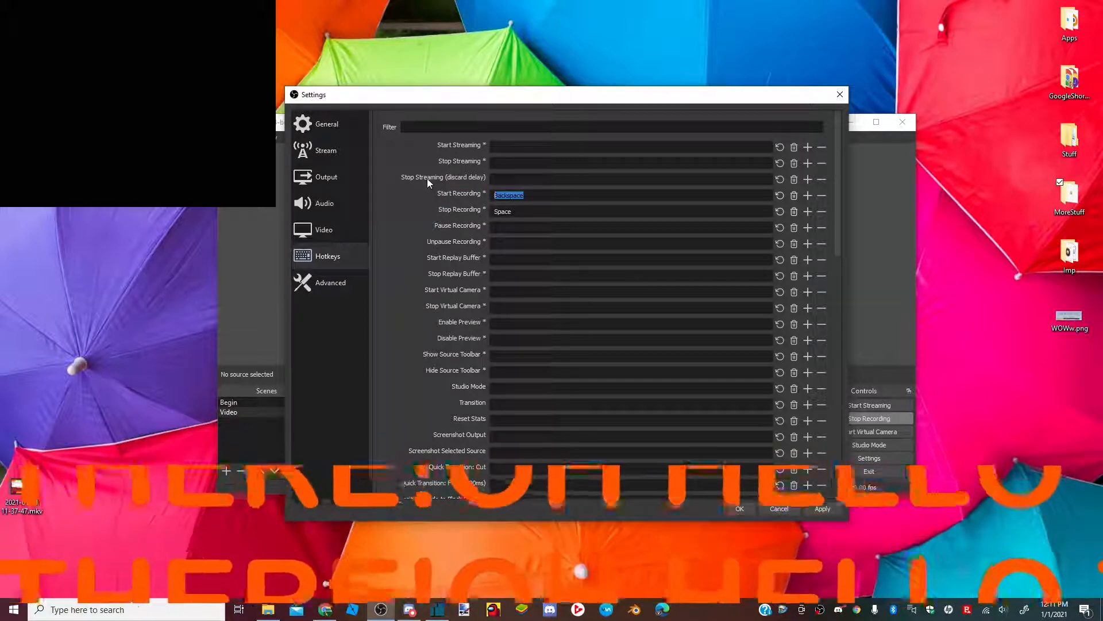
key(alt+4)
key(BackSpace)
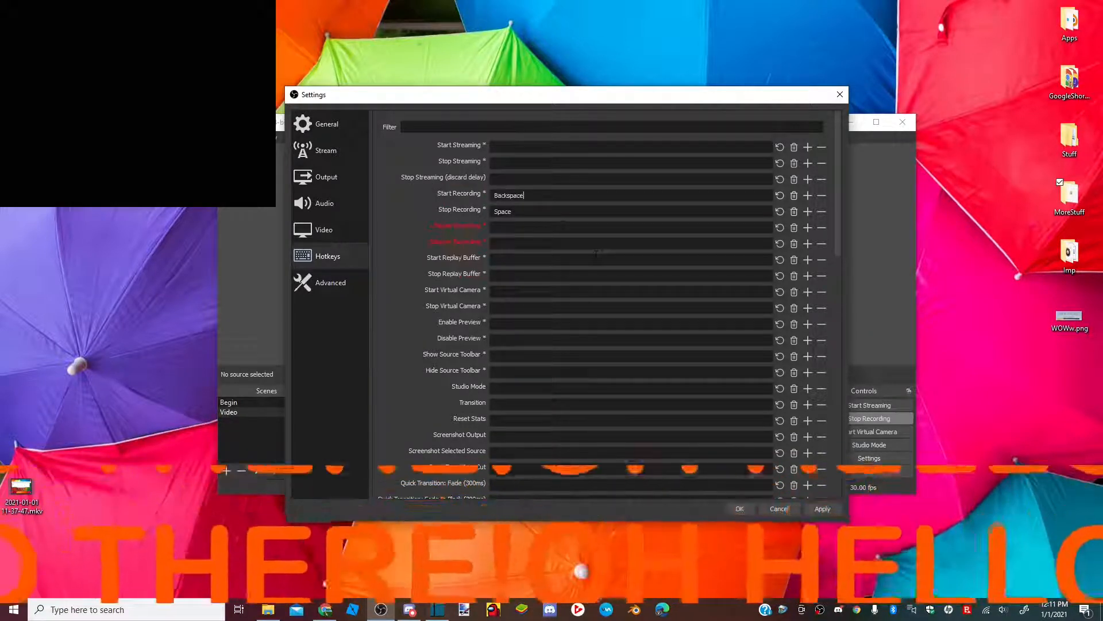
key(alt+b)
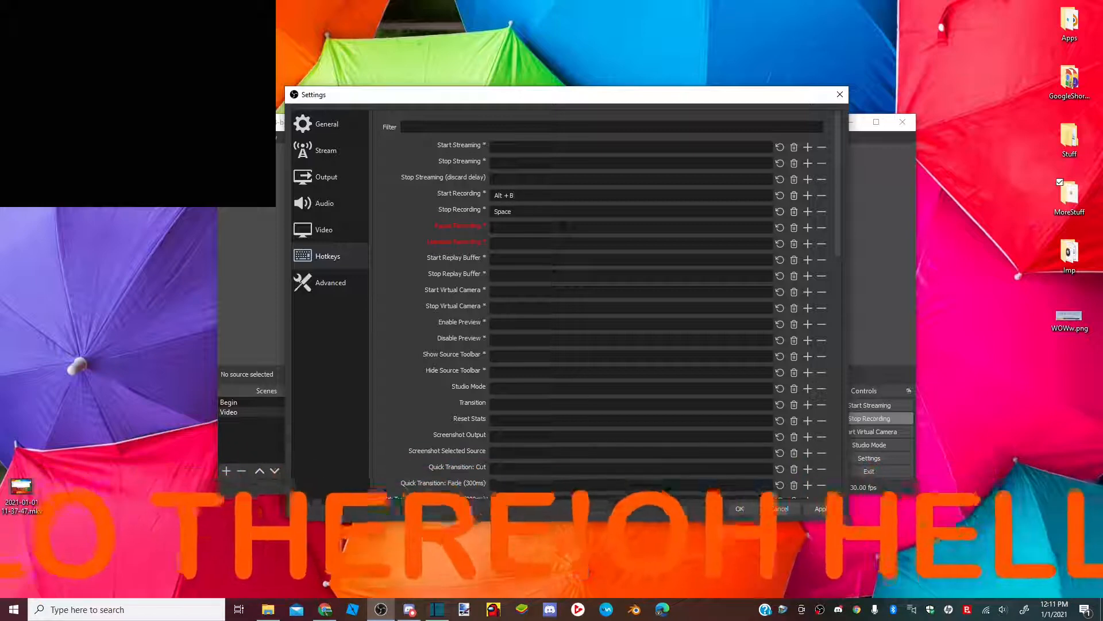
click(555, 213)
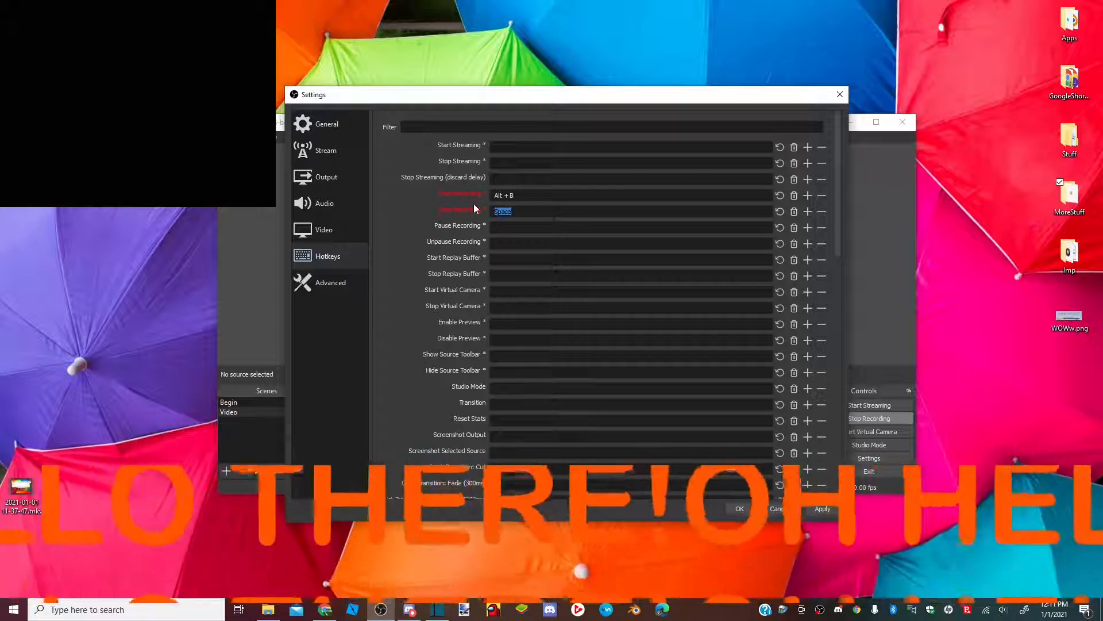
key(alt+s)
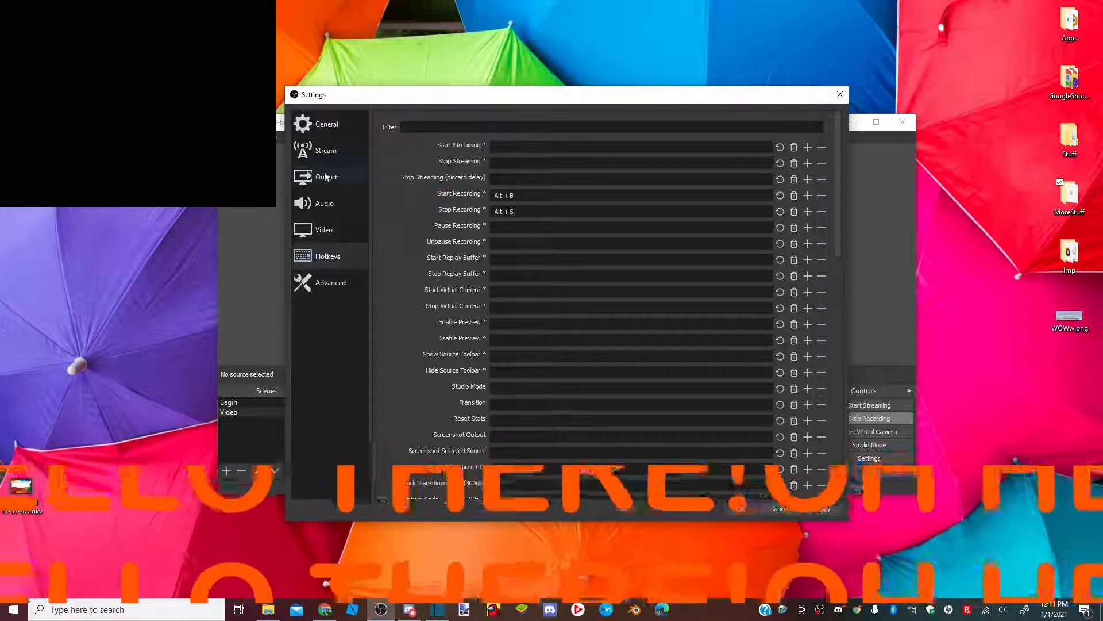
click(823, 510)
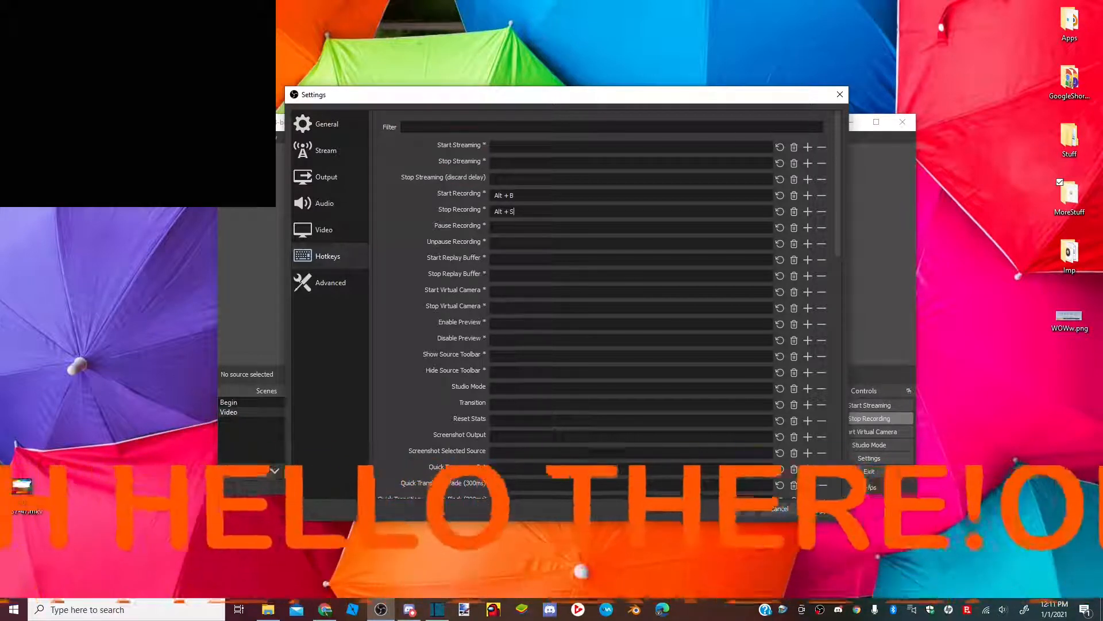
drag(761, 96, 759, 135)
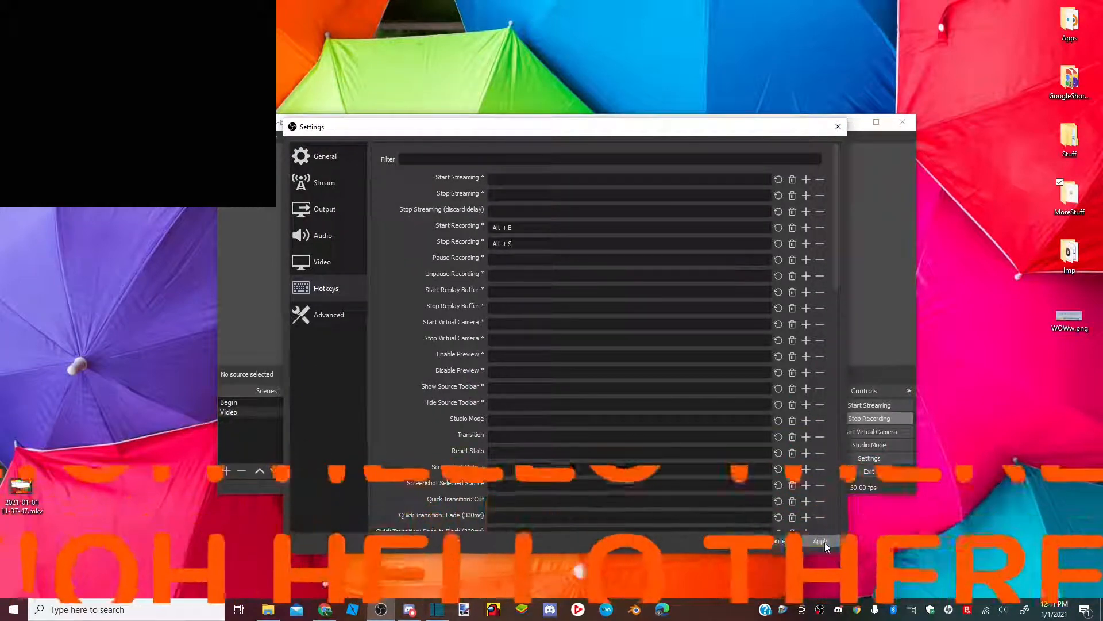
click(825, 542)
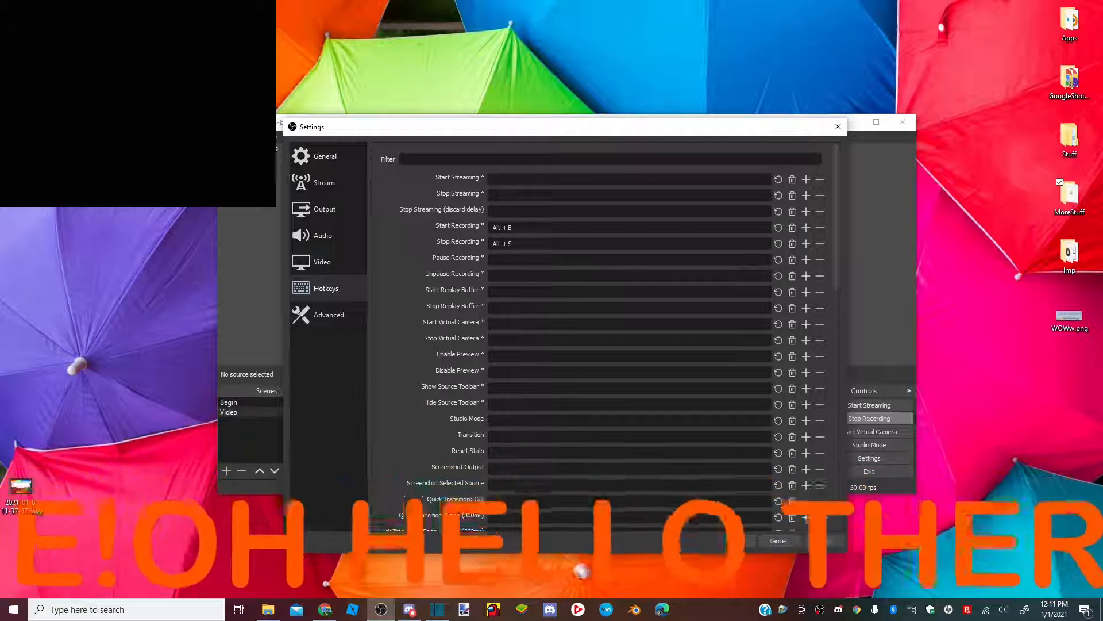
- Review the video settings and the streaming output's bitrate and CPU usage preset, and close the settings without changing anything
click(299, 260)
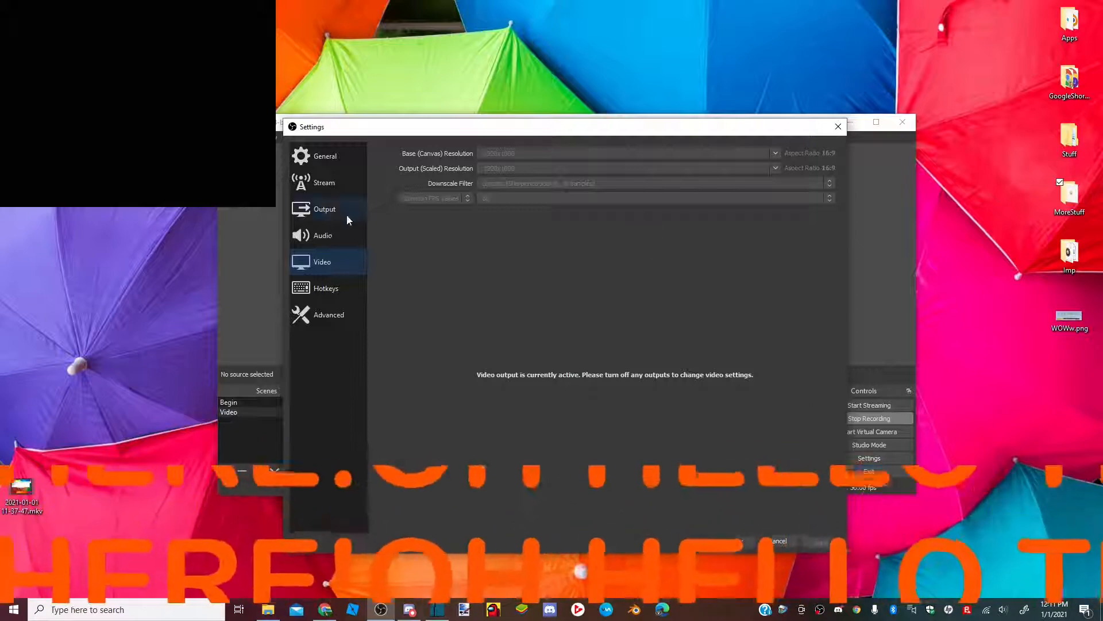
click(325, 209)
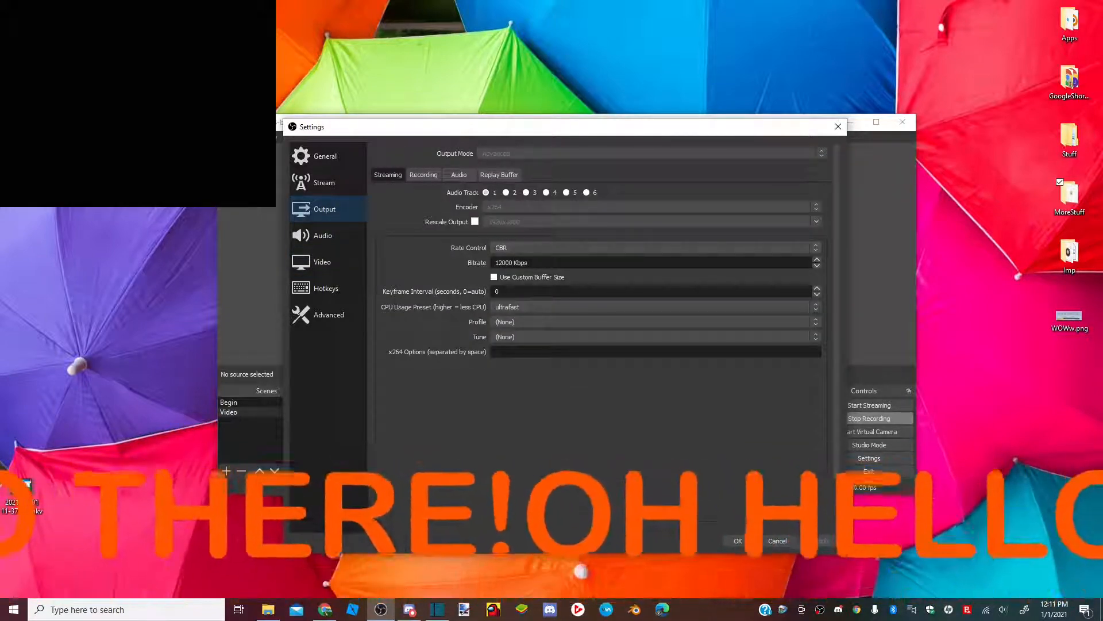
drag(528, 263, 495, 263)
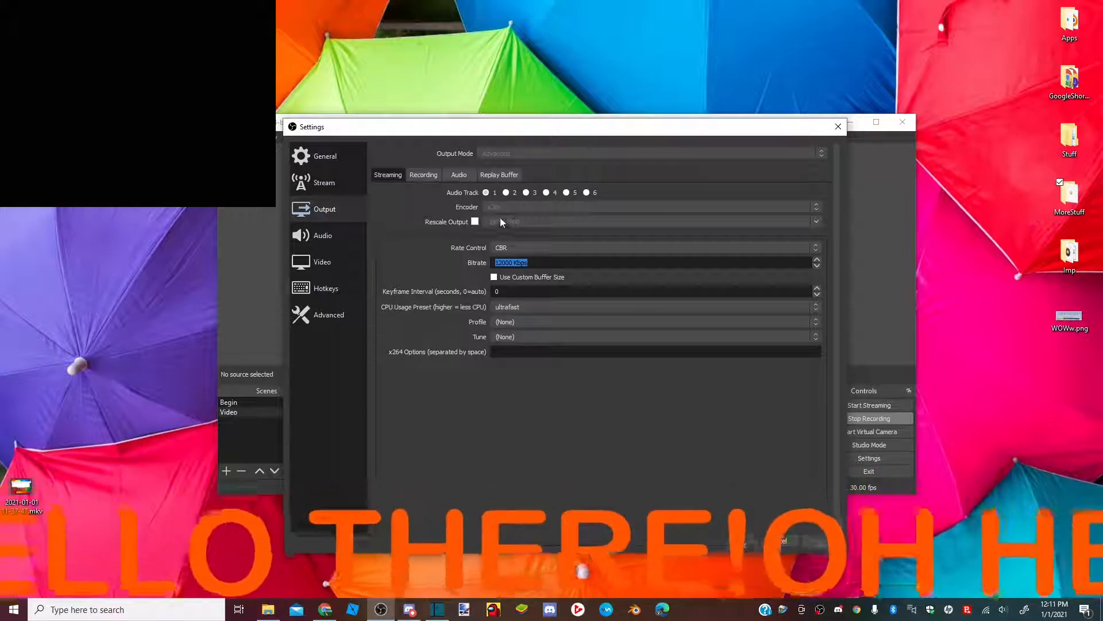
click(512, 310)
click(511, 316)
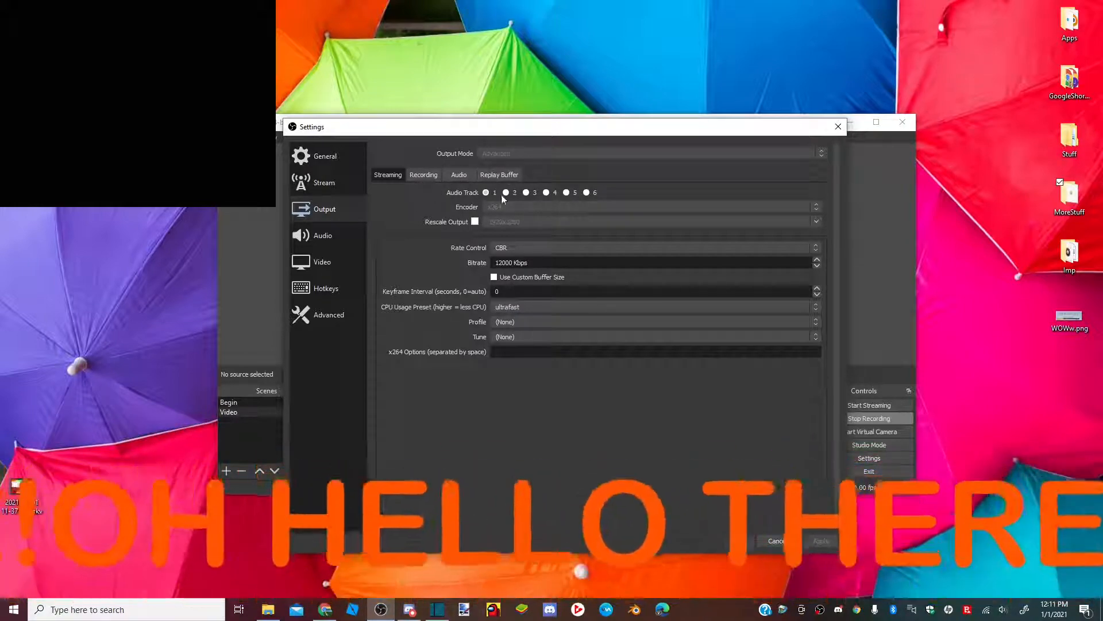
click(778, 541)
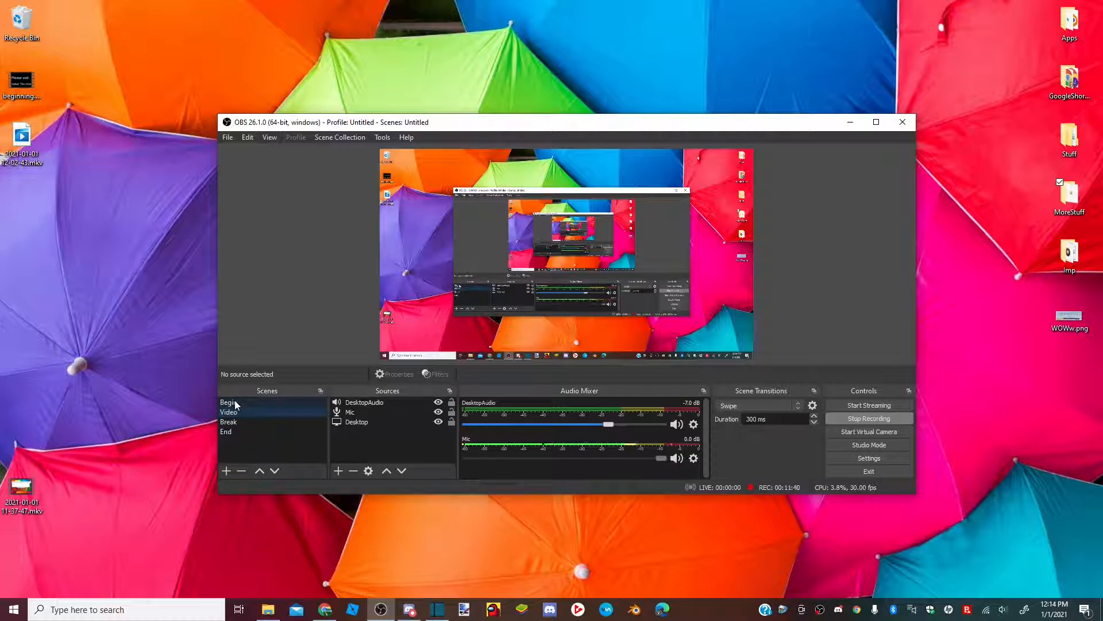
- Test the scene switching by going live with Begin, Video and Break in turn, and return to the Video scene
click(257, 402)
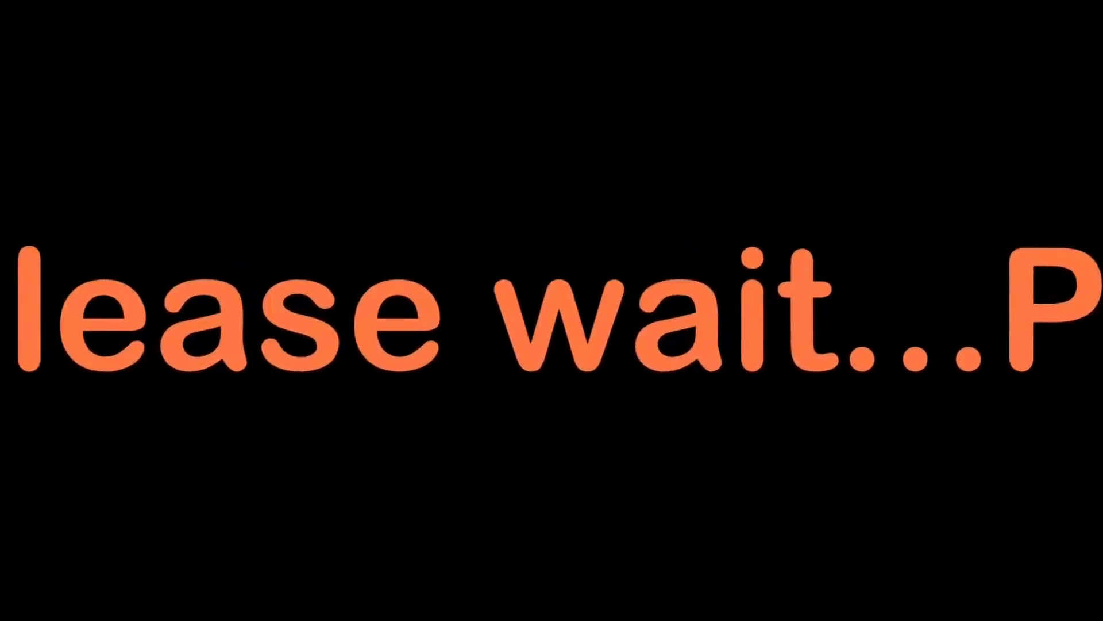
click(230, 414)
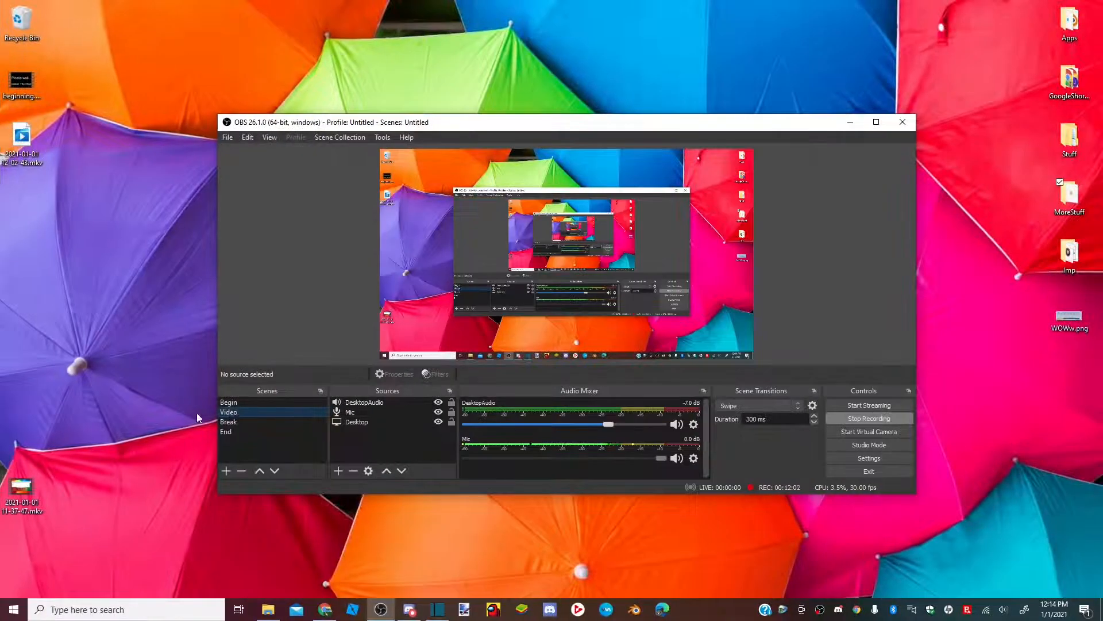
click(246, 424)
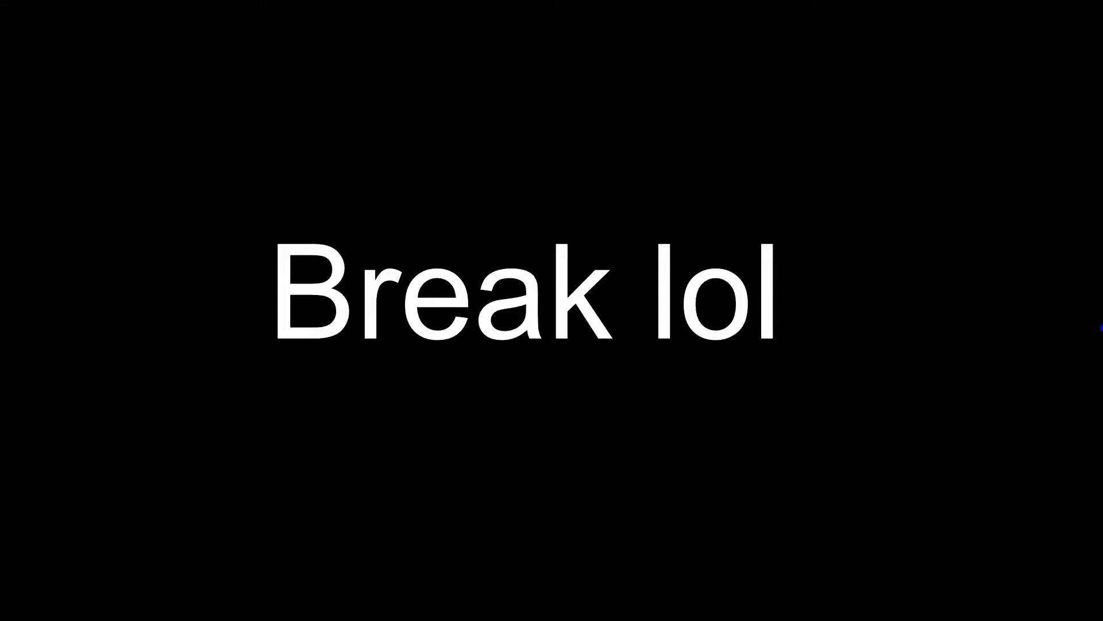
click(254, 413)
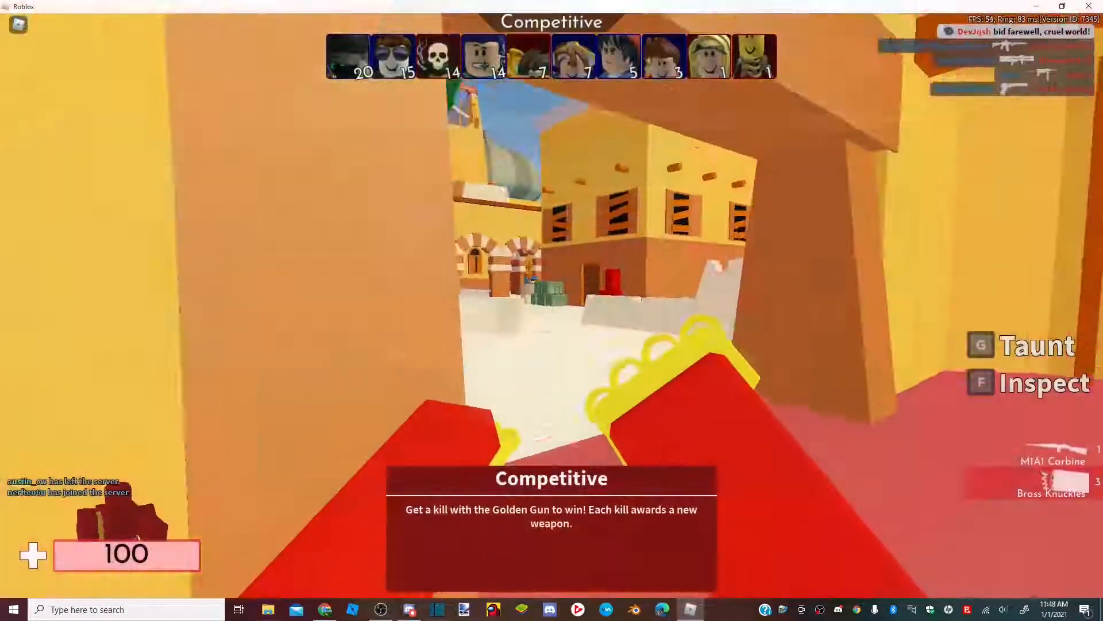
key(1)
key(3)
key(1)
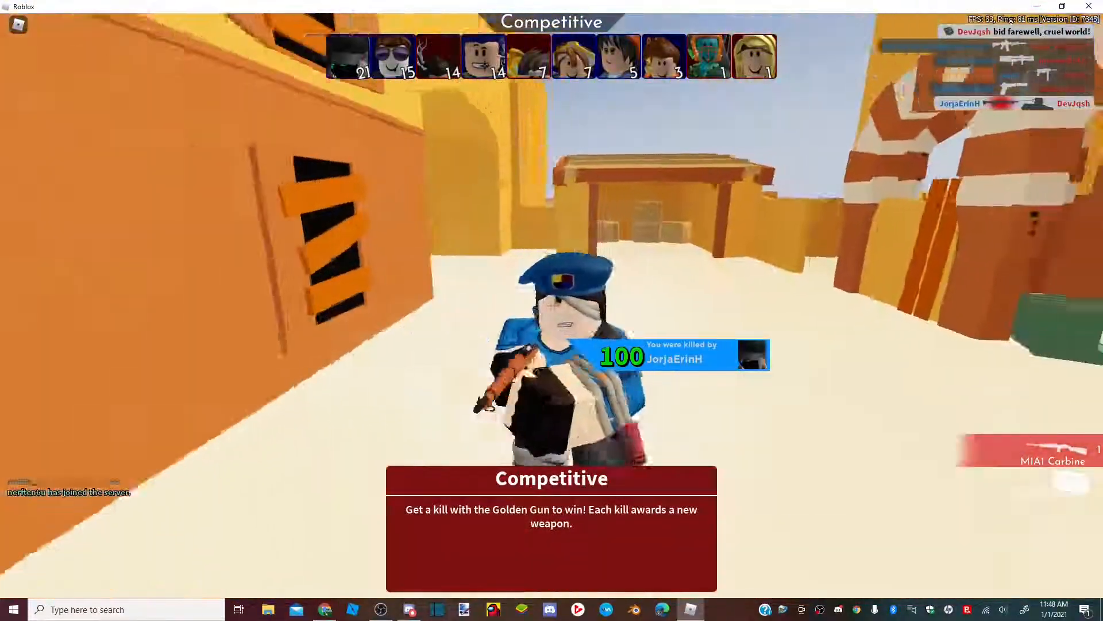
key(3)
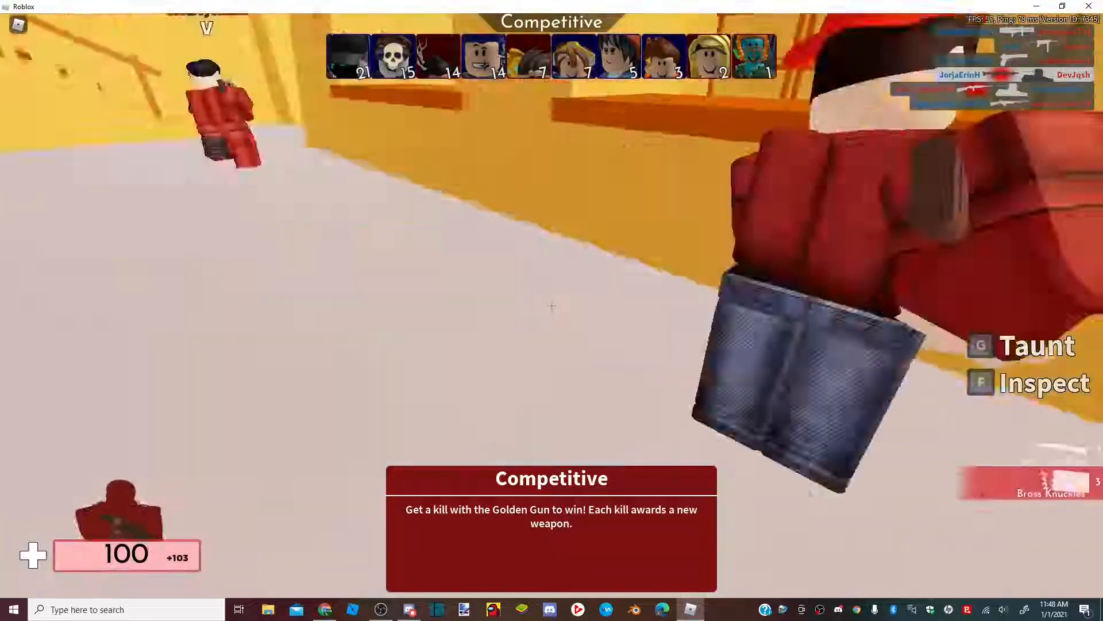
key(1)
click(552, 310)
click(552, 311)
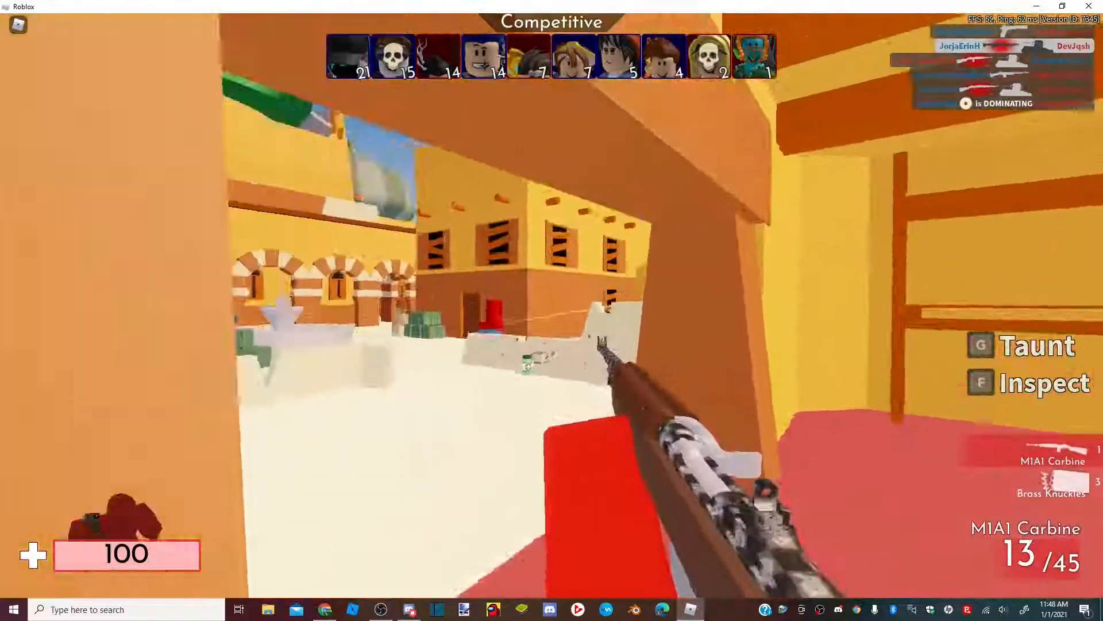
click(551, 310)
click(551, 306)
click(552, 306)
click(551, 306)
click(552, 306)
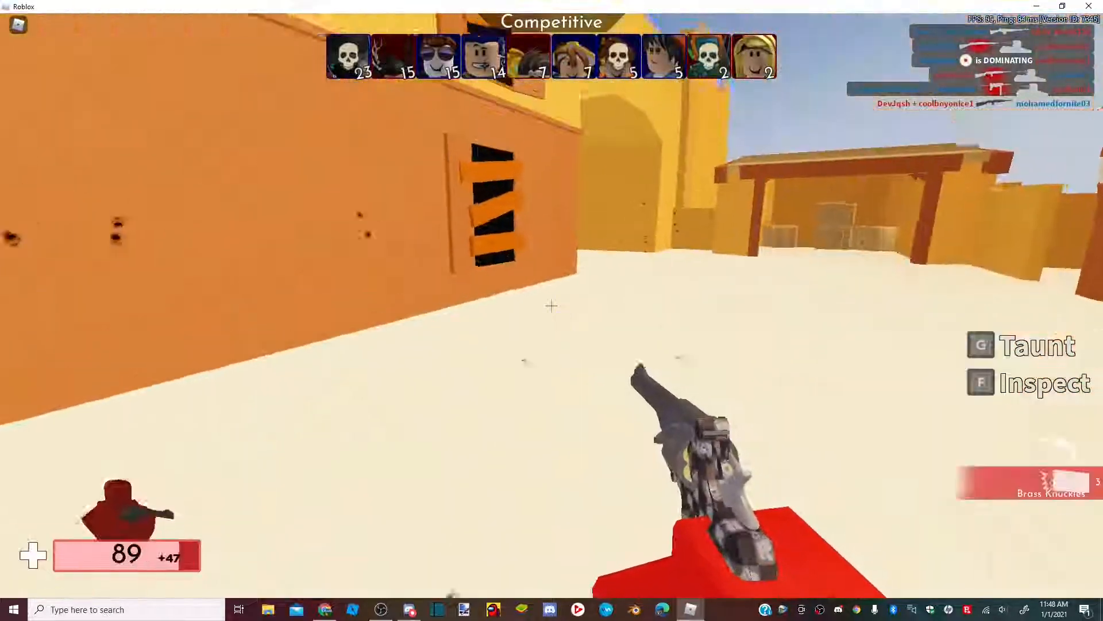
key(3)
key(1)
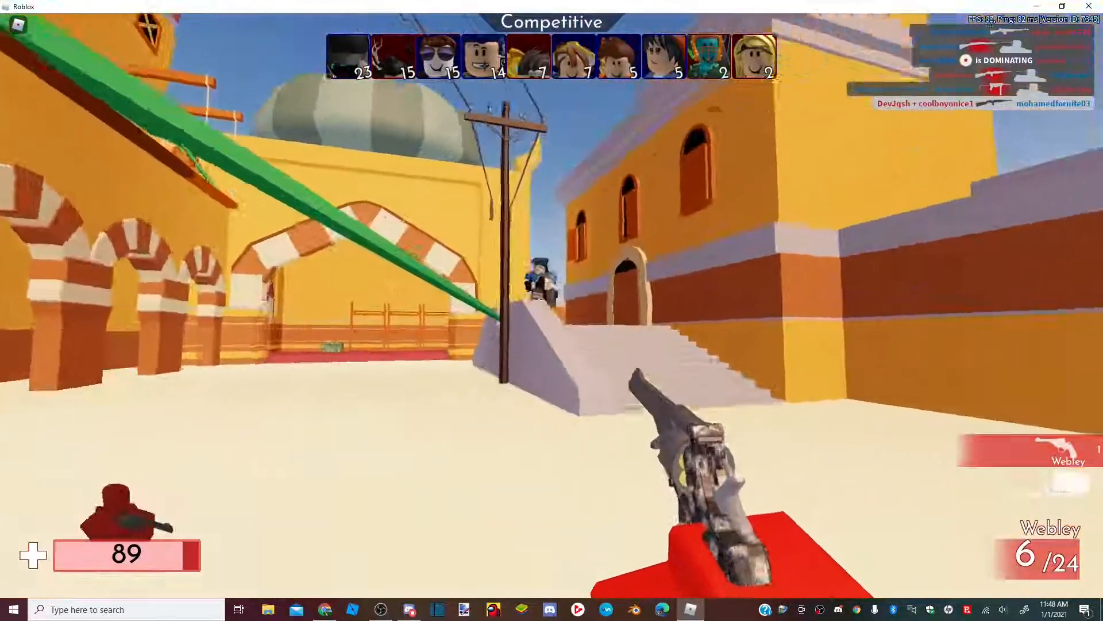
click(551, 305)
click(551, 305)
click(552, 305)
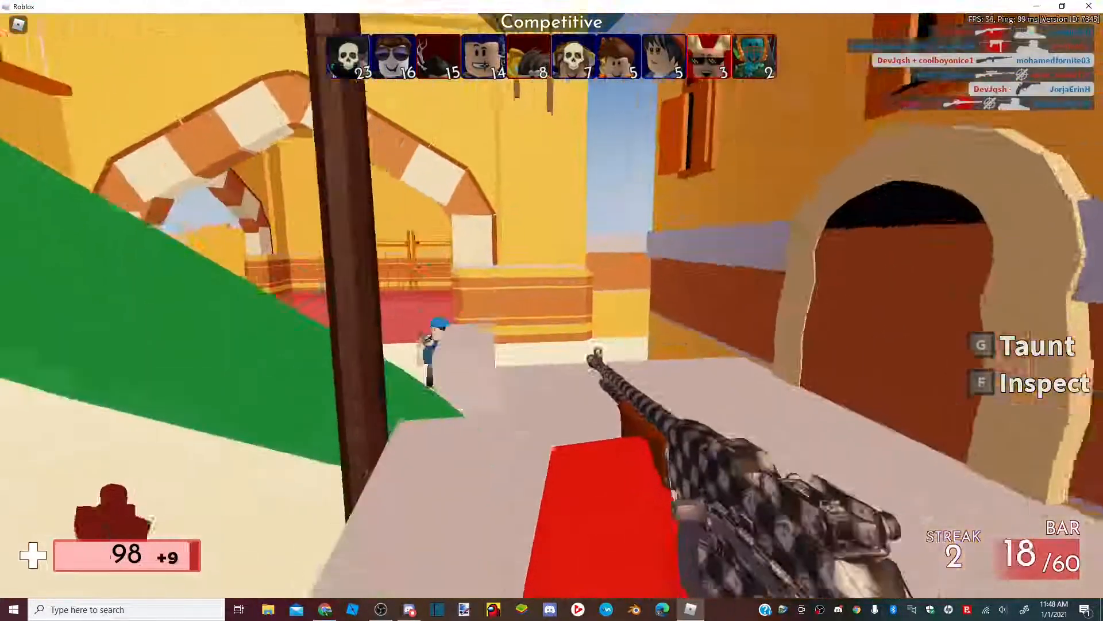
click(552, 305)
click(552, 305)
click(552, 304)
click(551, 305)
click(551, 304)
click(551, 305)
click(552, 304)
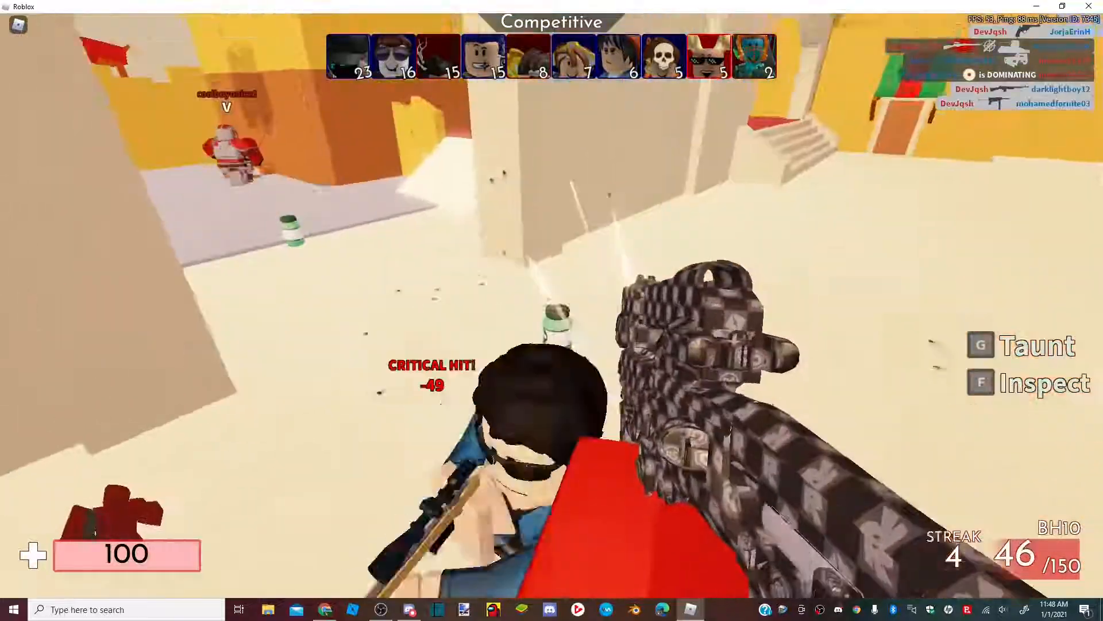
key(3)
key(1)
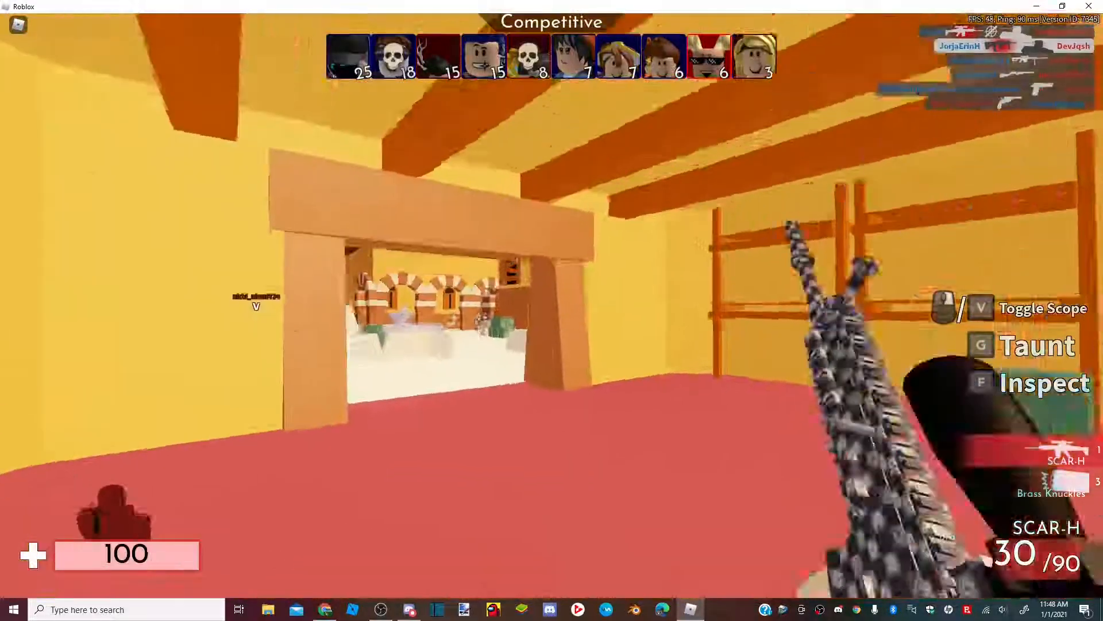
right_click(552, 305)
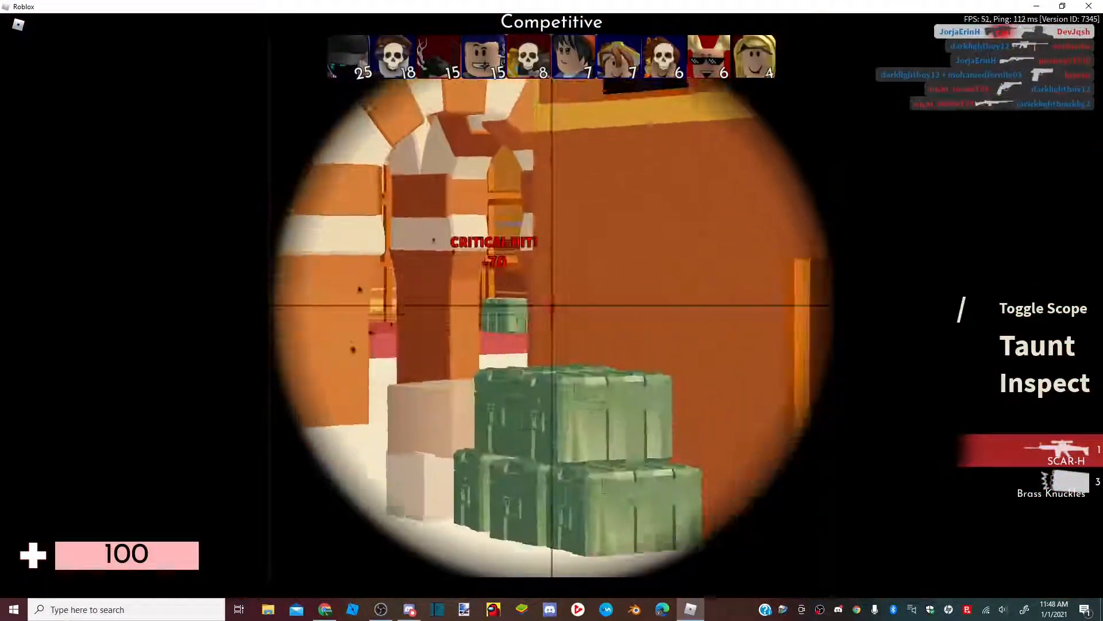
right_click(551, 305)
right_click(552, 305)
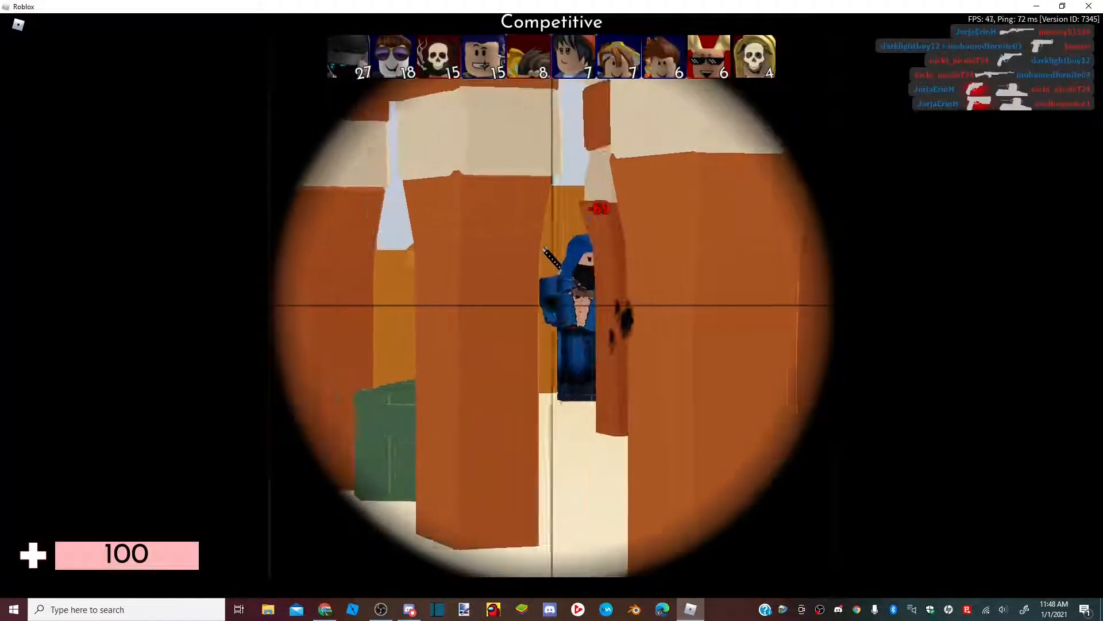
click(552, 305)
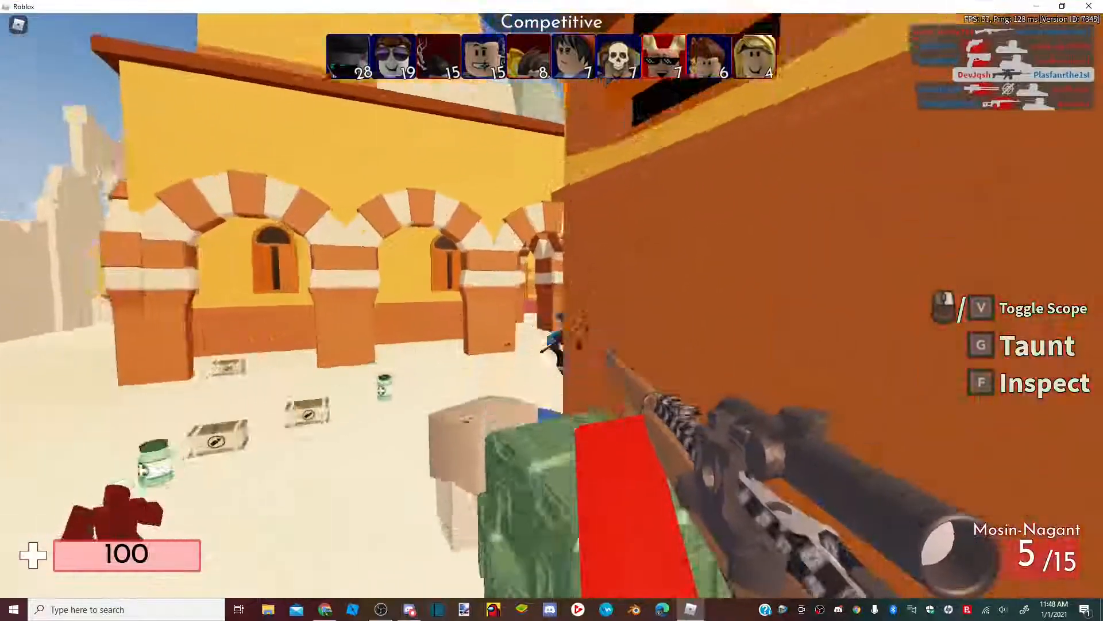
click(552, 305)
key(2)
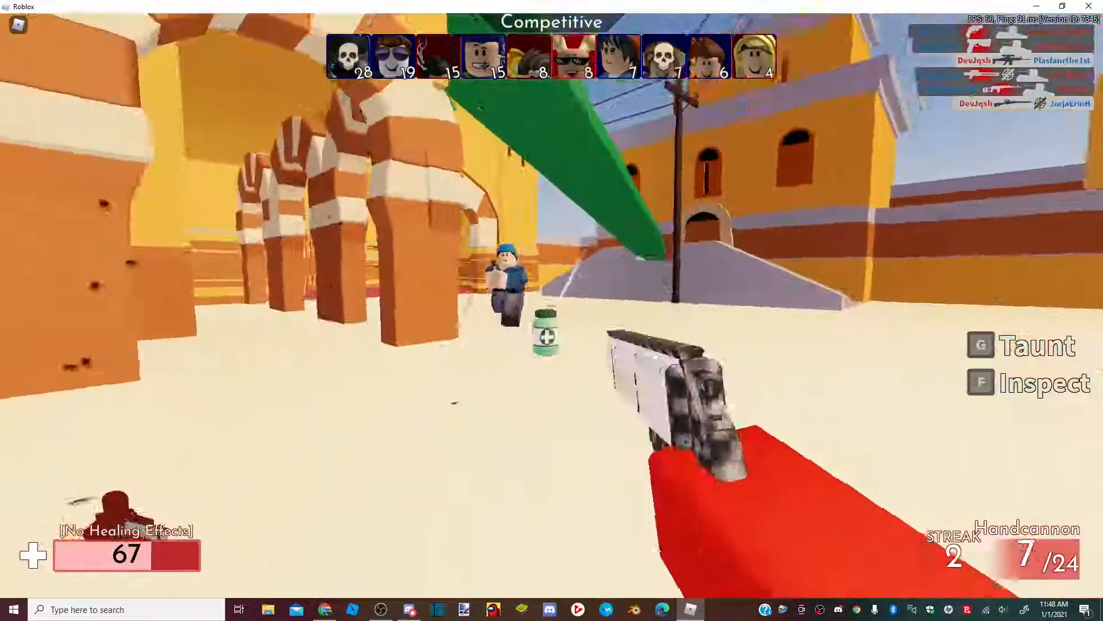
click(552, 306)
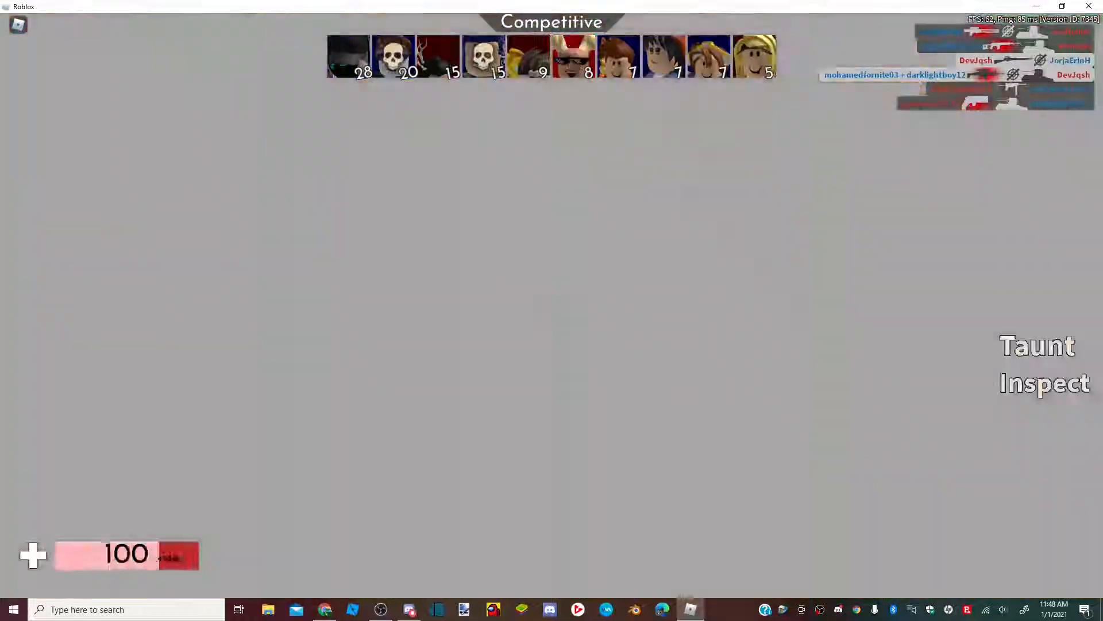
key(w)
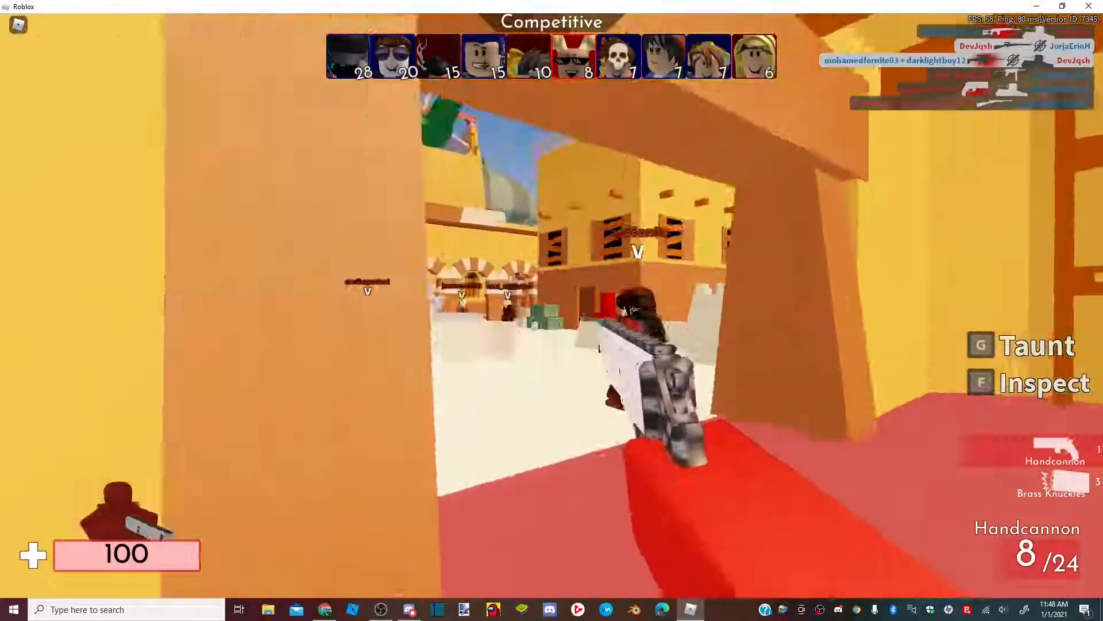
key(w)
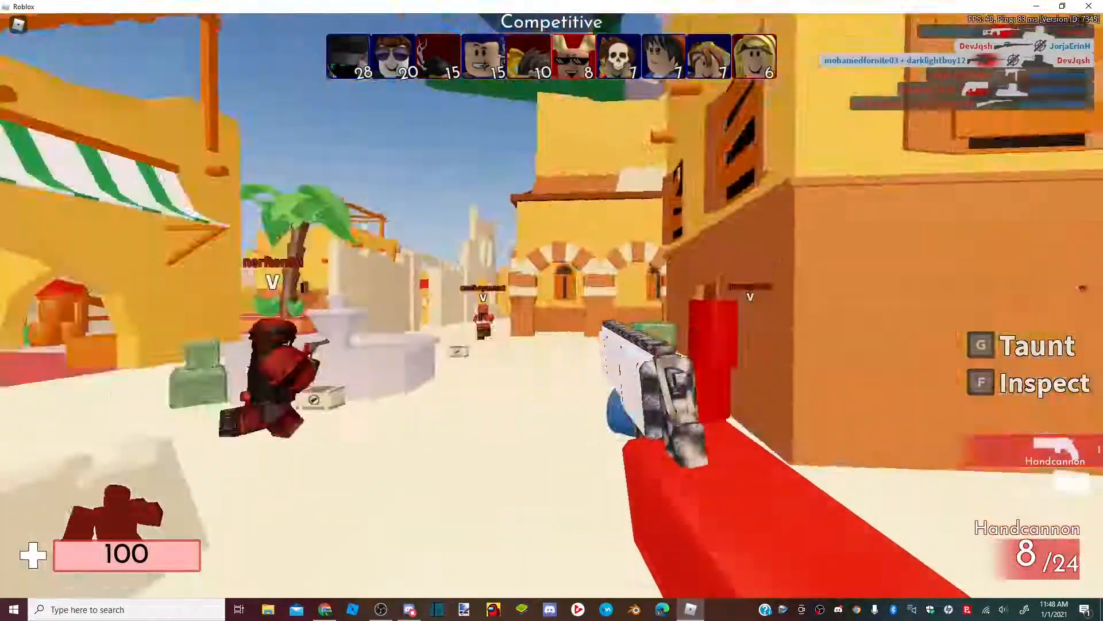
key(w)
key(3)
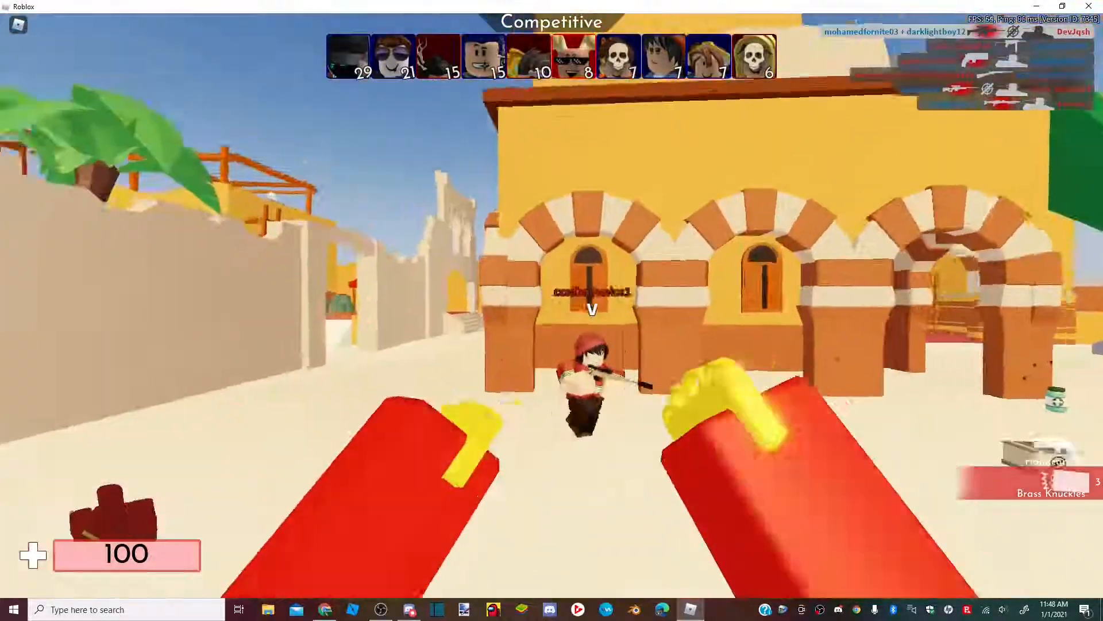
key(1)
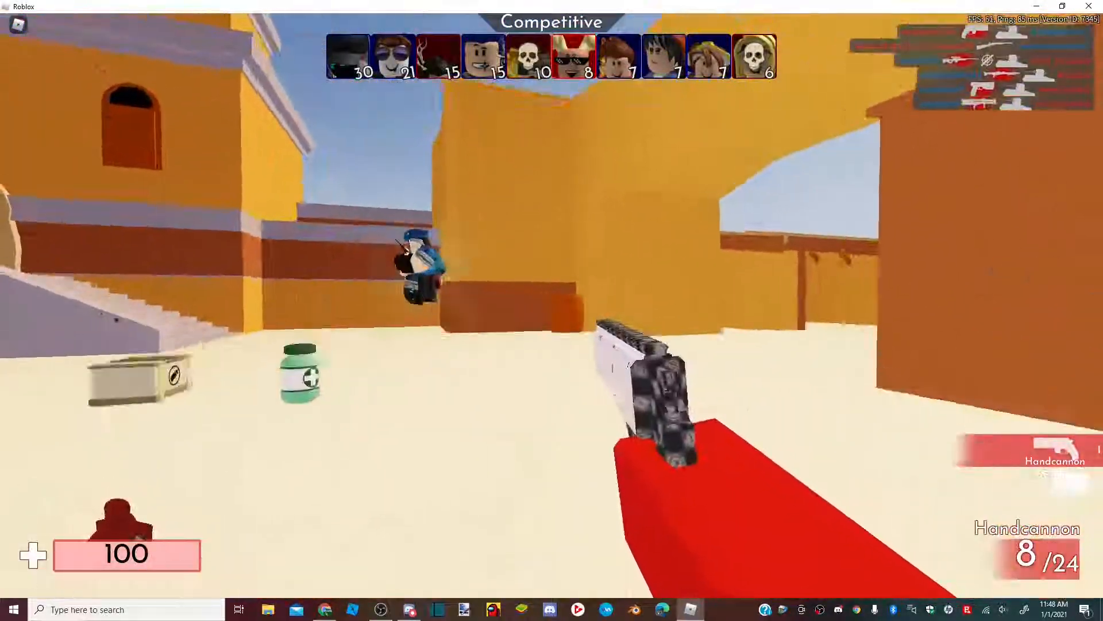